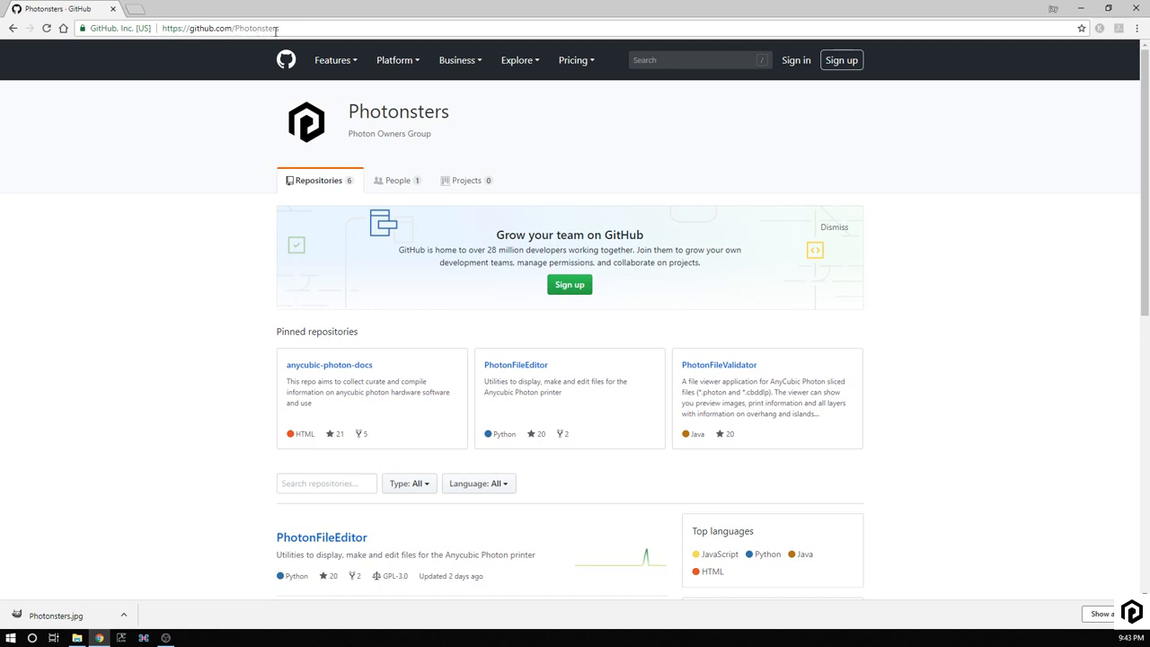
- Open the anycubic-photon-docs repo, then follow the Exposure Range Tester community-project link
{"action": "left_click", "coordinate": [345, 369]}
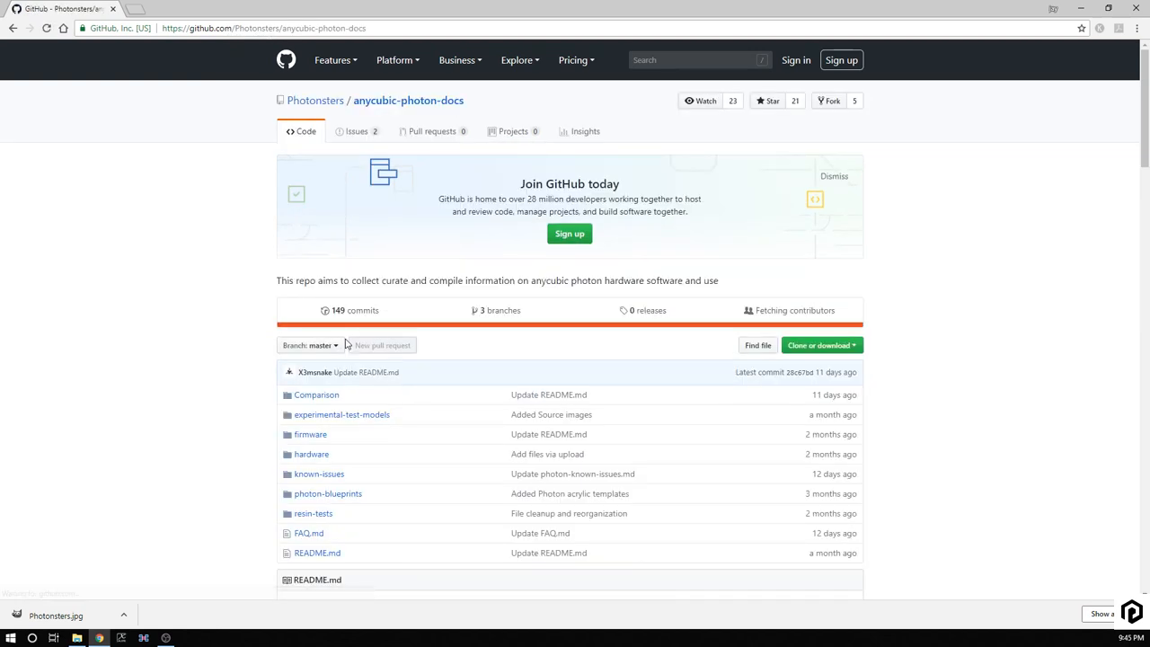
{"action": "scroll", "coordinate": [231, 349], "scroll_direction": "down", "scroll_amount": 1}
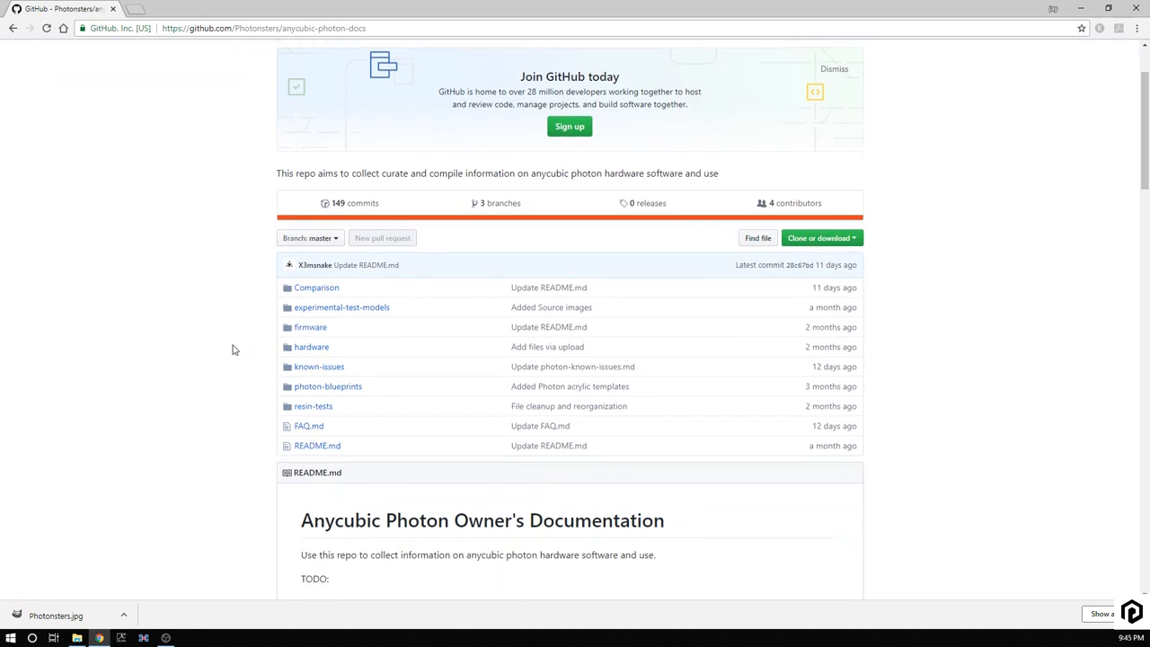
{"action": "scroll", "coordinate": [231, 349], "scroll_direction": "down", "scroll_amount": 1}
{"action": "scroll", "coordinate": [233, 348], "scroll_direction": "down", "scroll_amount": 1}
{"action": "scroll", "coordinate": [233, 349], "scroll_direction": "down", "scroll_amount": 1}
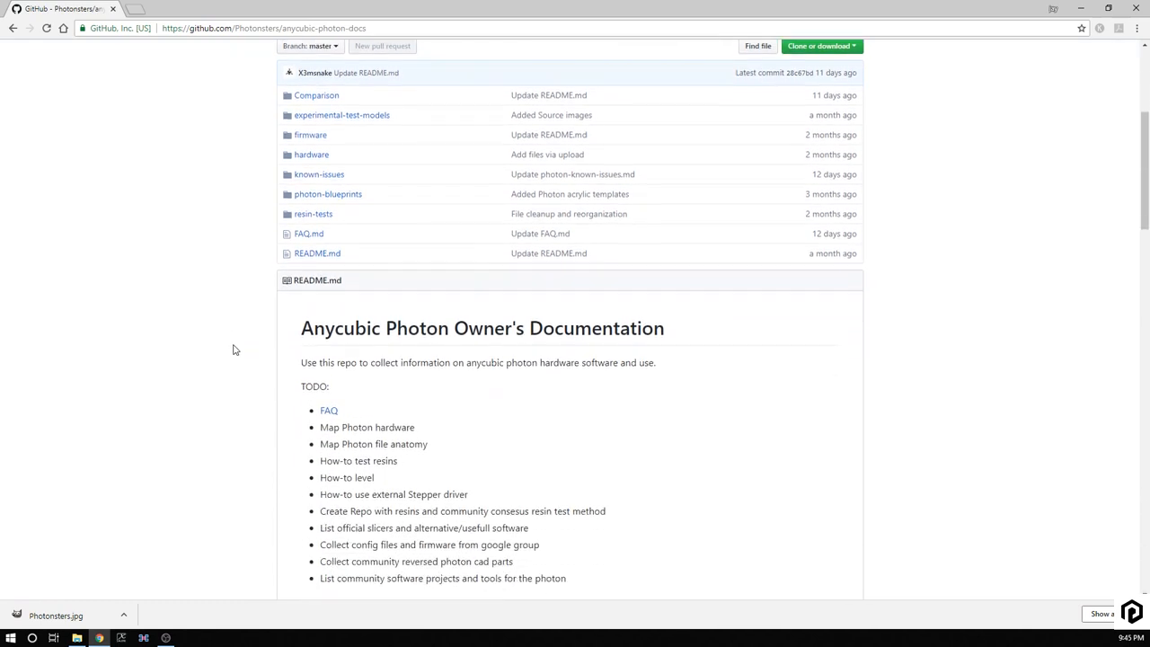
{"action": "scroll", "coordinate": [233, 349], "scroll_direction": "down", "scroll_amount": 1}
{"action": "scroll", "coordinate": [232, 348], "scroll_direction": "down", "scroll_amount": 1}
{"action": "scroll", "coordinate": [233, 348], "scroll_direction": "down", "scroll_amount": 1}
{"action": "scroll", "coordinate": [233, 348], "scroll_direction": "down", "scroll_amount": 1}
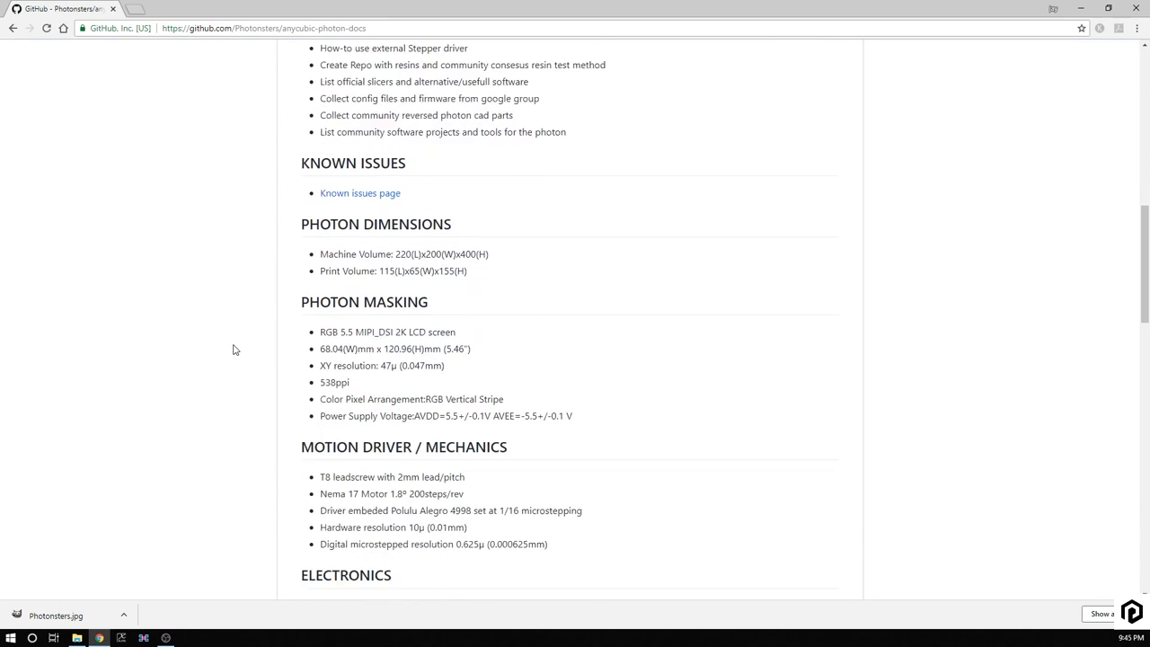
{"action": "scroll", "coordinate": [232, 348], "scroll_direction": "down", "scroll_amount": 1}
{"action": "scroll", "coordinate": [233, 348], "scroll_direction": "down", "scroll_amount": 1}
{"action": "scroll", "coordinate": [237, 349], "scroll_direction": "down", "scroll_amount": 1}
{"action": "scroll", "coordinate": [236, 350], "scroll_direction": "down", "scroll_amount": 1}
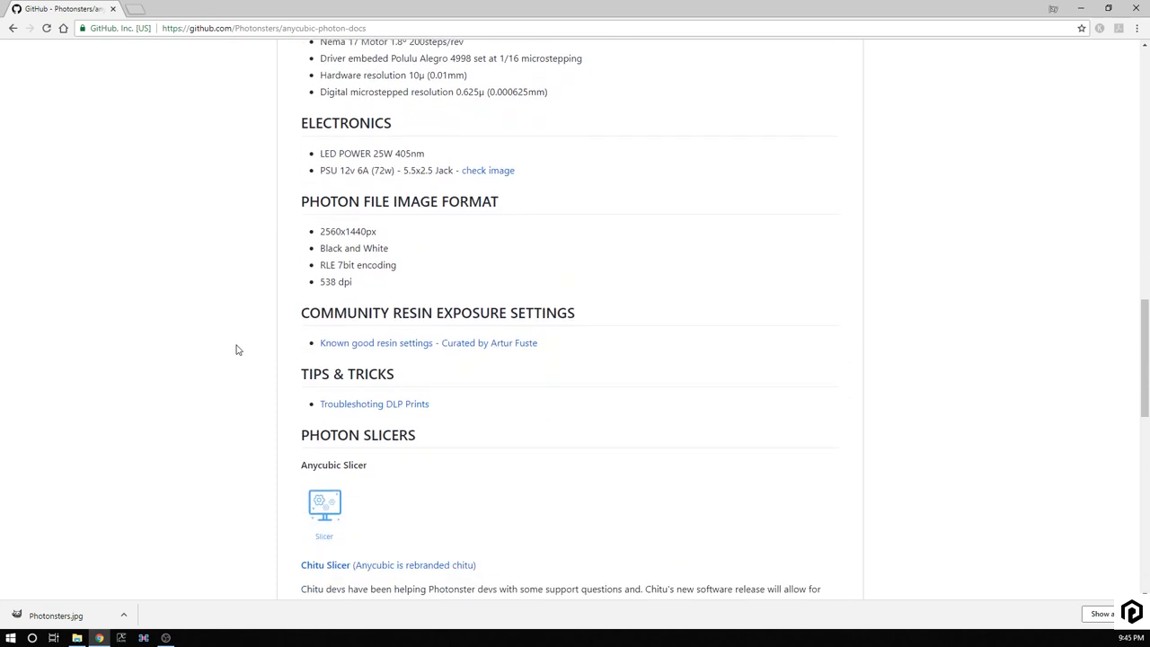
{"action": "scroll", "coordinate": [236, 350], "scroll_direction": "down", "scroll_amount": 1}
{"action": "scroll", "coordinate": [237, 349], "scroll_direction": "down", "scroll_amount": 1}
{"action": "scroll", "coordinate": [238, 349], "scroll_direction": "down", "scroll_amount": 1}
{"action": "scroll", "coordinate": [238, 350], "scroll_direction": "down", "scroll_amount": 1}
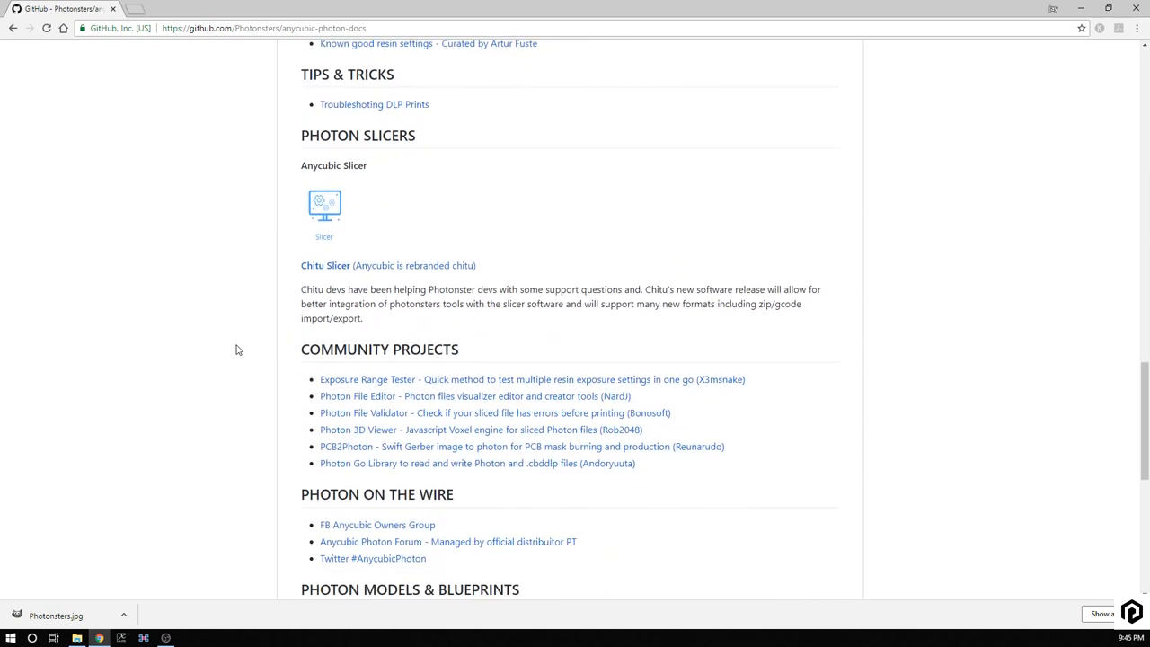
{"action": "scroll", "coordinate": [239, 349], "scroll_direction": "down", "scroll_amount": 1}
{"action": "scroll", "coordinate": [238, 350], "scroll_direction": "down", "scroll_amount": 1}
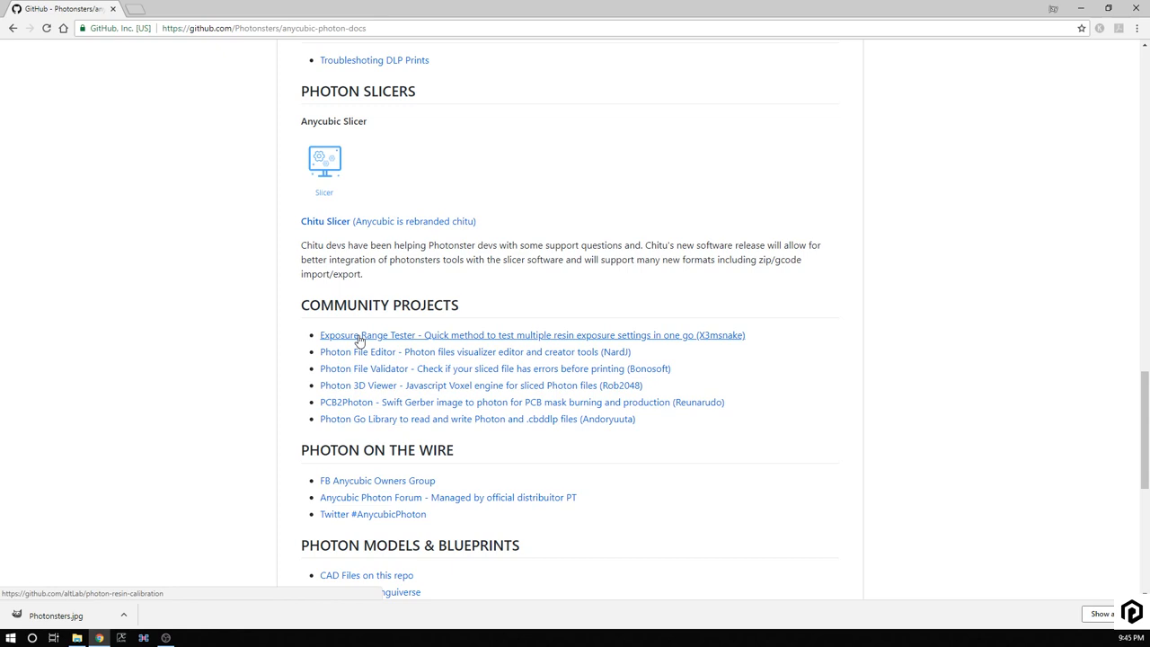
{"action": "left_click", "coordinate": [359, 337]}
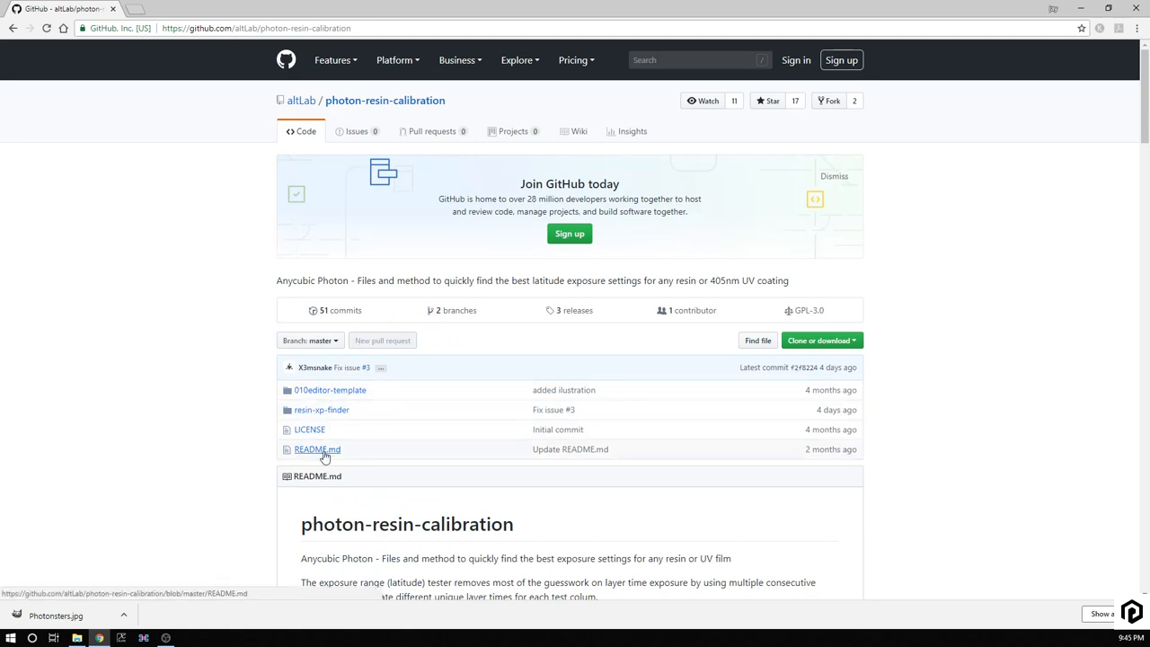
{"action": "scroll", "coordinate": [262, 450], "scroll_direction": "down", "scroll_amount": 4}
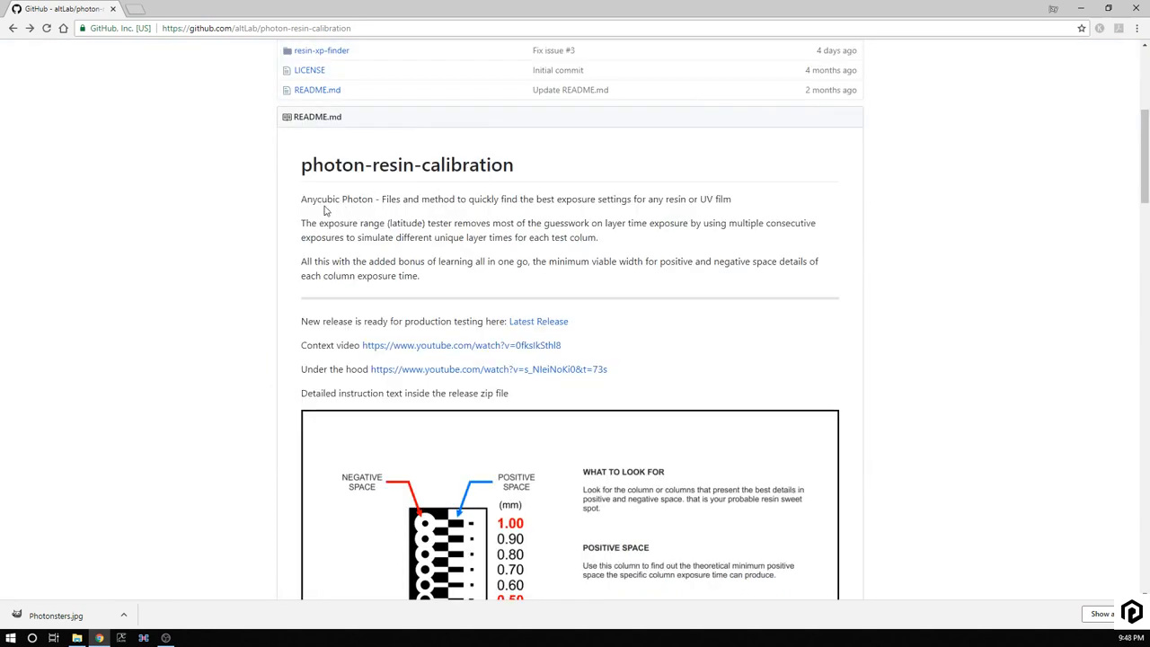
{"action": "scroll", "coordinate": [325, 209], "scroll_direction": "down", "scroll_amount": 2}
{"action": "scroll", "coordinate": [325, 209], "scroll_direction": "down", "scroll_amount": 2}
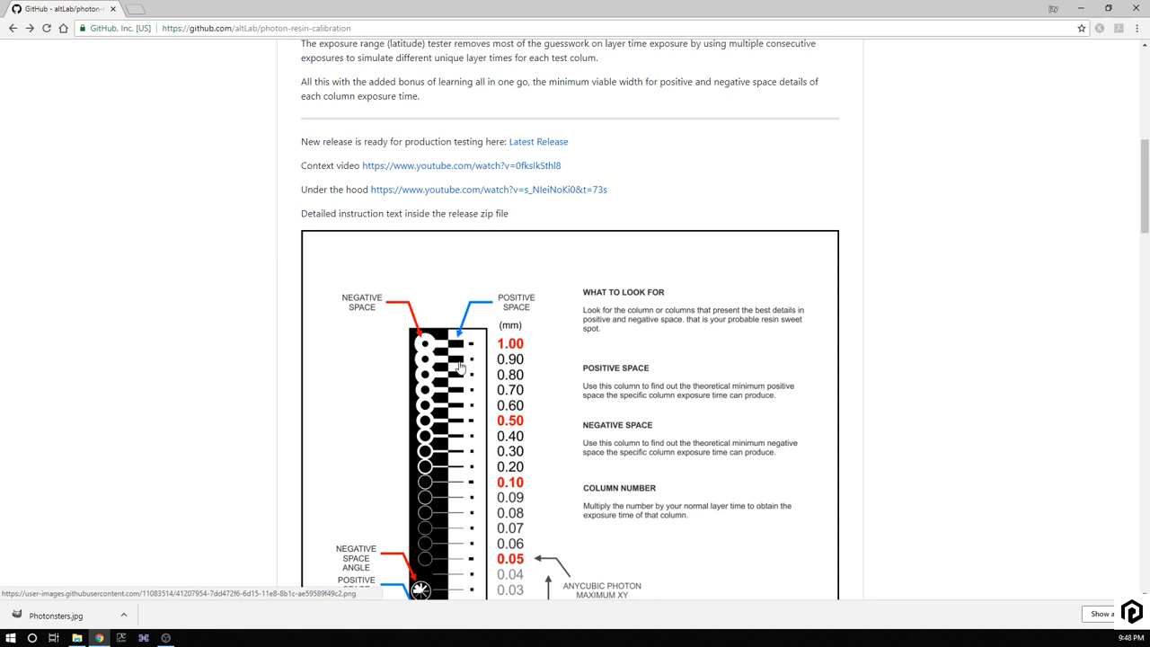
{"action": "scroll", "coordinate": [457, 445], "scroll_direction": "down", "scroll_amount": 2}
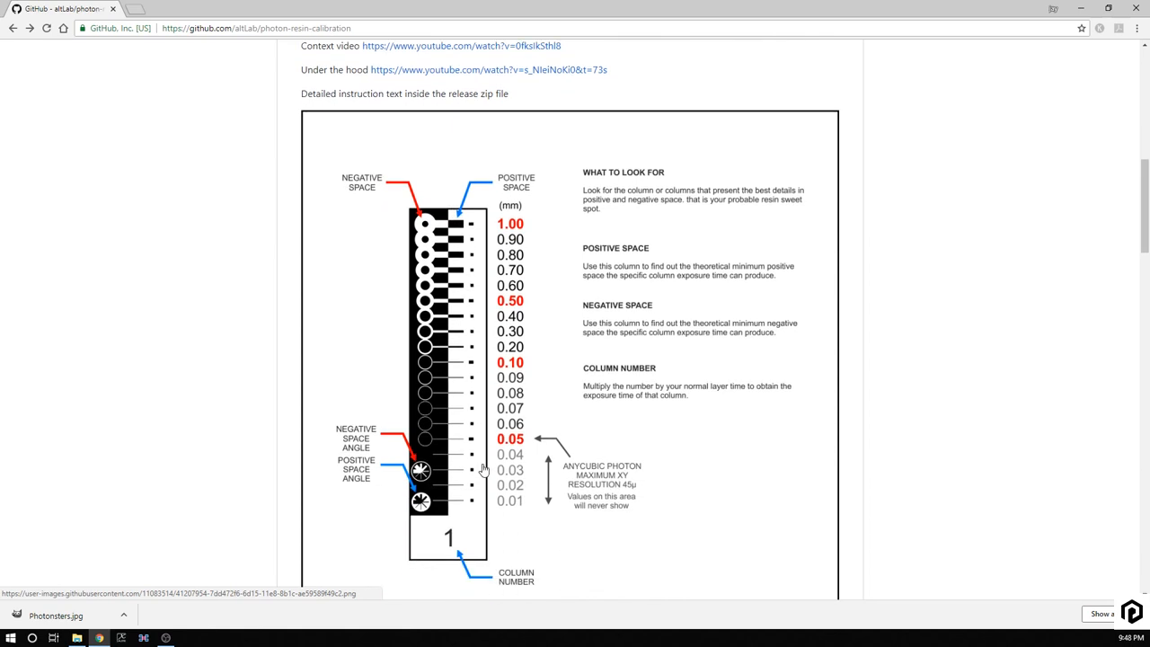
{"action": "scroll", "coordinate": [456, 445], "scroll_direction": "down", "scroll_amount": 2}
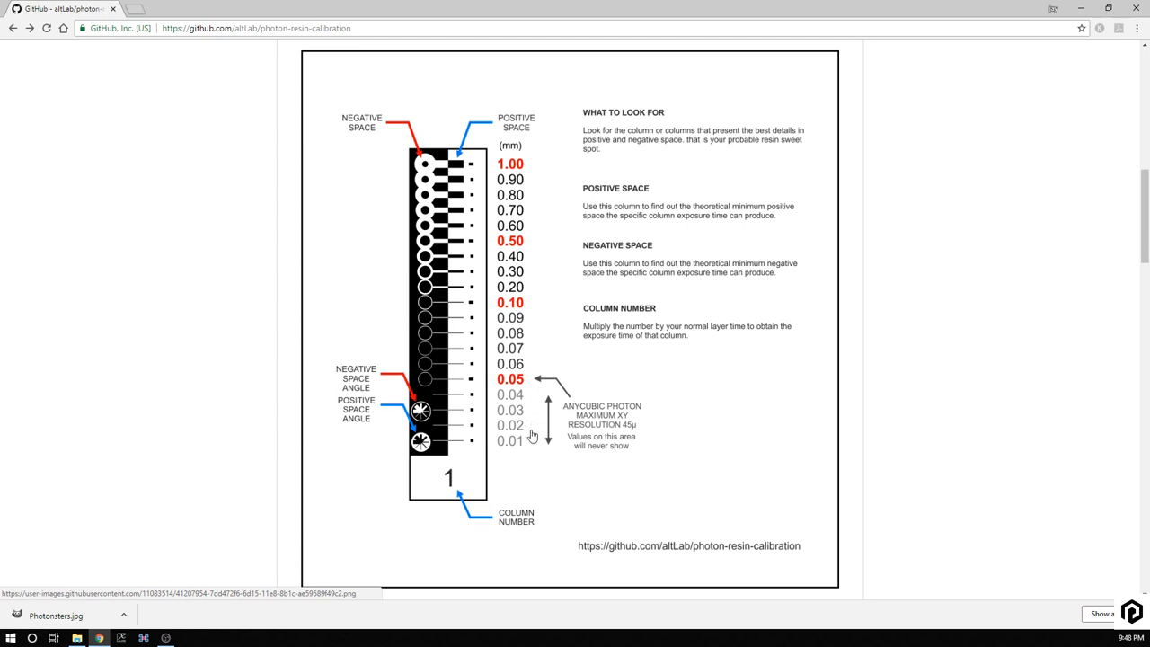
{"action": "scroll", "coordinate": [526, 431], "scroll_direction": "down", "scroll_amount": 1}
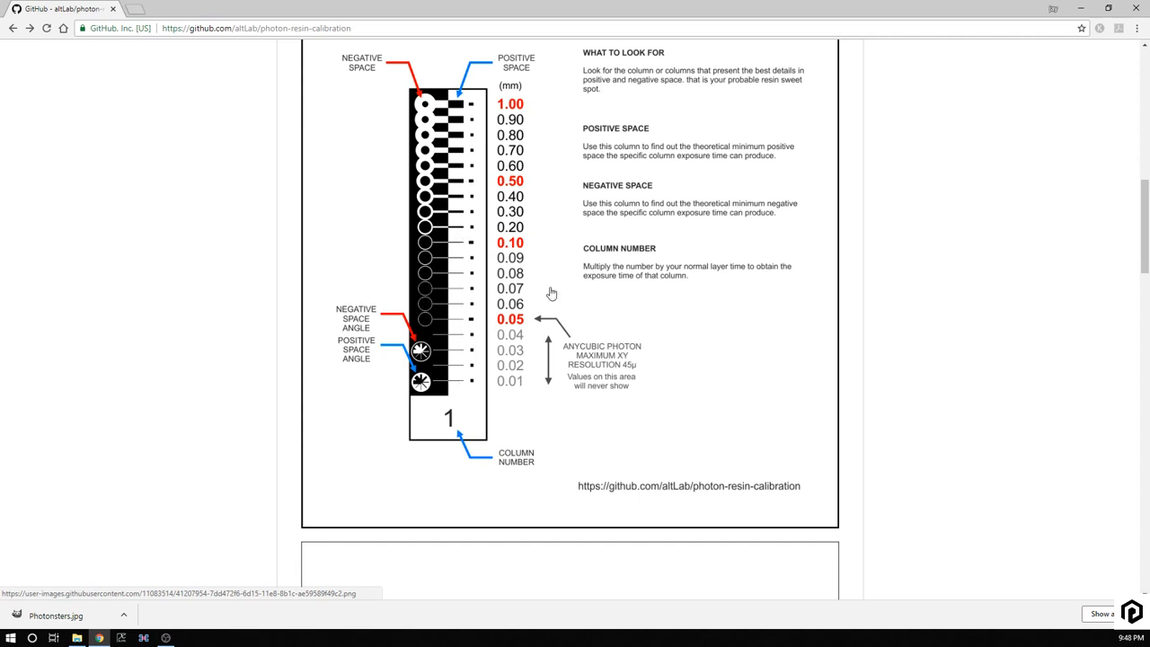
{"action": "scroll", "coordinate": [552, 347], "scroll_direction": "down", "scroll_amount": 2}
{"action": "scroll", "coordinate": [551, 347], "scroll_direction": "down", "scroll_amount": 2}
{"action": "scroll", "coordinate": [552, 347], "scroll_direction": "down", "scroll_amount": 1}
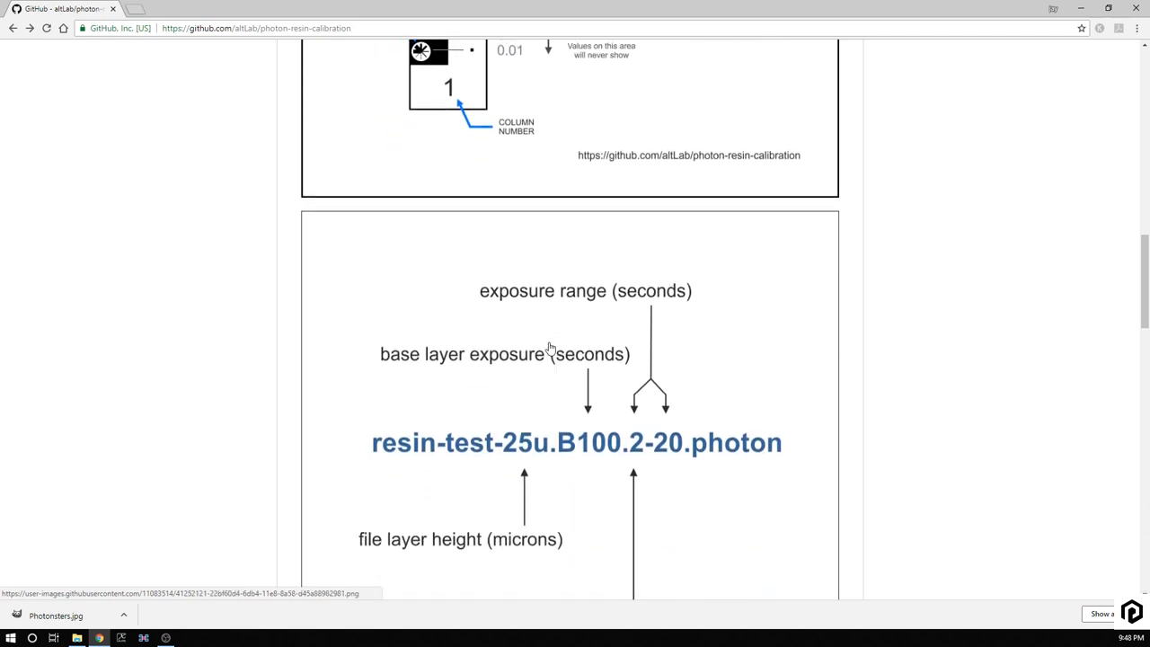
{"action": "scroll", "coordinate": [552, 347], "scroll_direction": "down", "scroll_amount": 1}
{"action": "scroll", "coordinate": [551, 347], "scroll_direction": "down", "scroll_amount": 1}
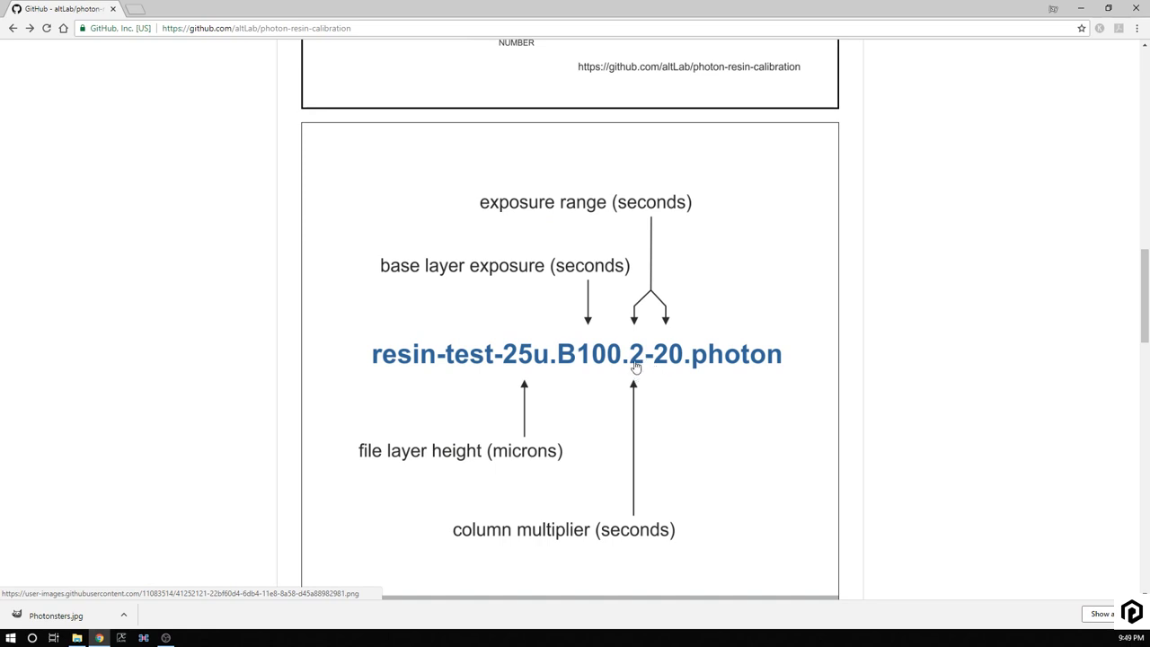
{"action": "scroll", "coordinate": [634, 364], "scroll_direction": "down", "scroll_amount": 4}
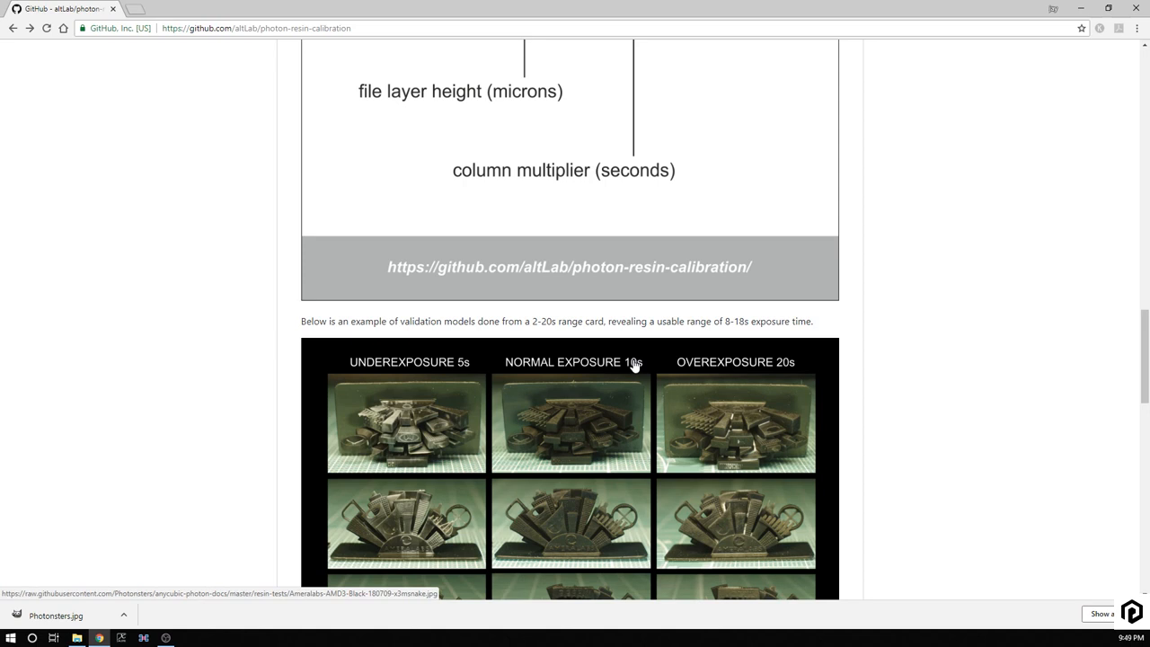
{"action": "scroll", "coordinate": [635, 364], "scroll_direction": "down", "scroll_amount": 2}
{"action": "scroll", "coordinate": [634, 364], "scroll_direction": "down", "scroll_amount": 1}
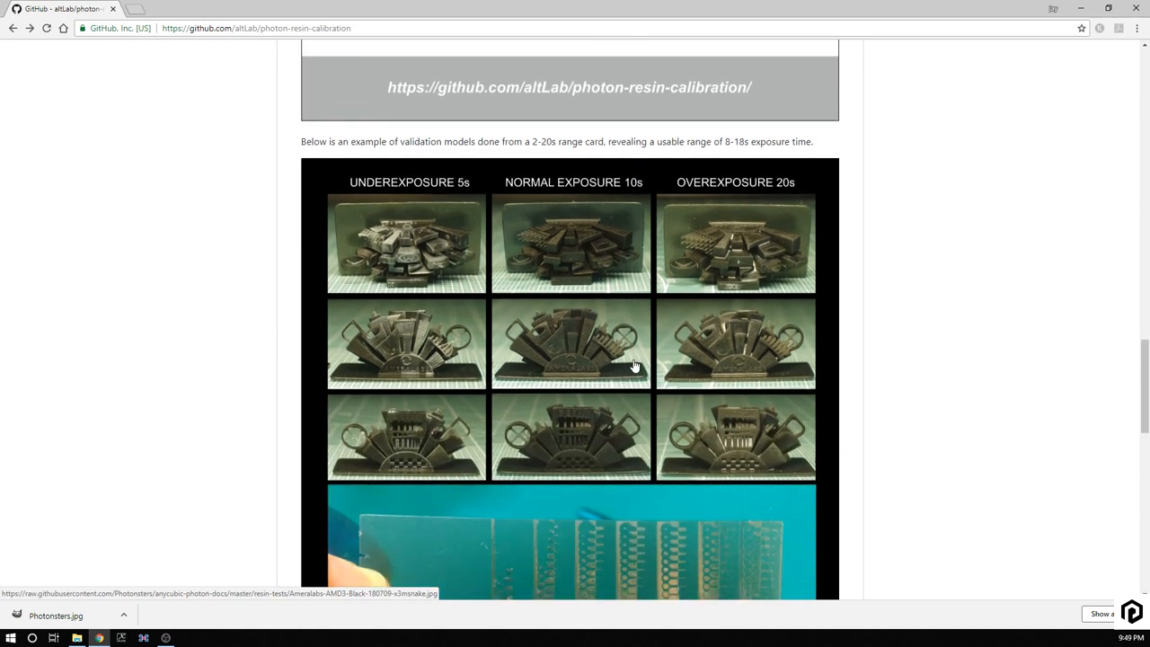
{"action": "scroll", "coordinate": [634, 364], "scroll_direction": "down", "scroll_amount": 1}
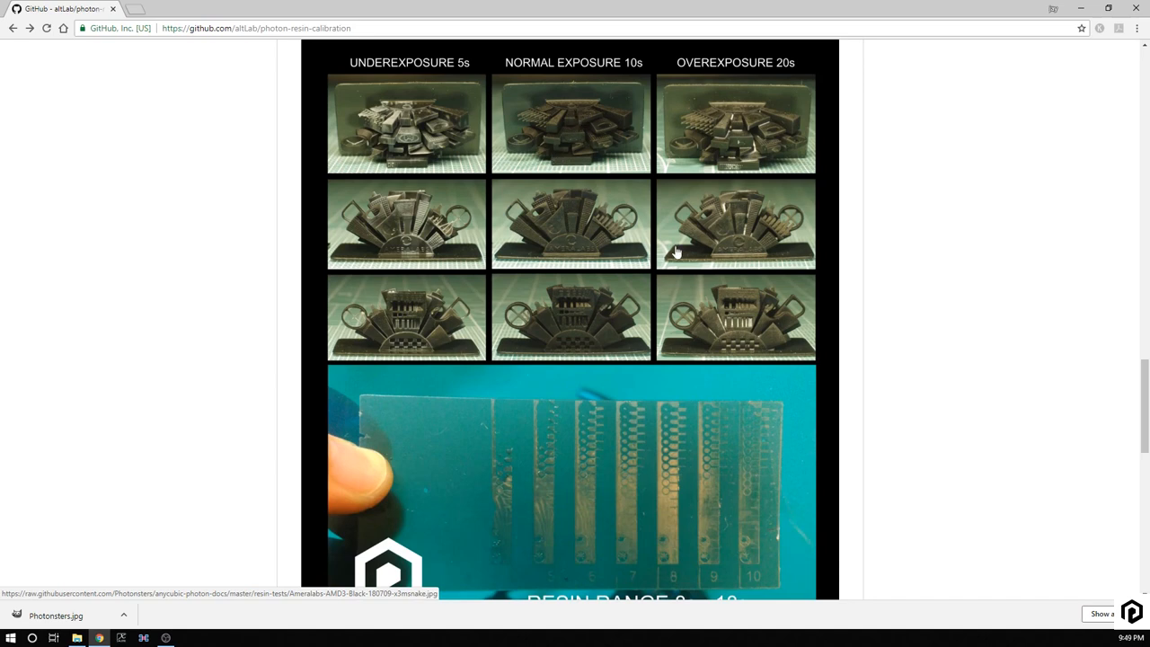
{"action": "scroll", "coordinate": [753, 331], "scroll_direction": "down", "scroll_amount": 2}
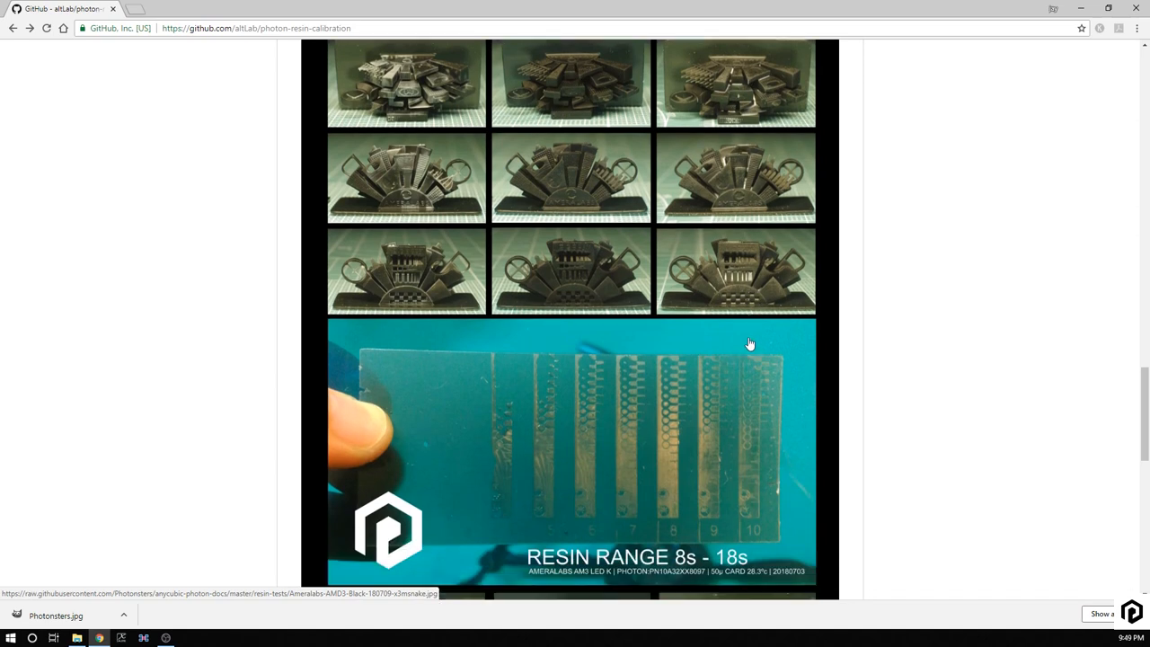
{"action": "scroll", "coordinate": [753, 332], "scroll_direction": "down", "scroll_amount": 2}
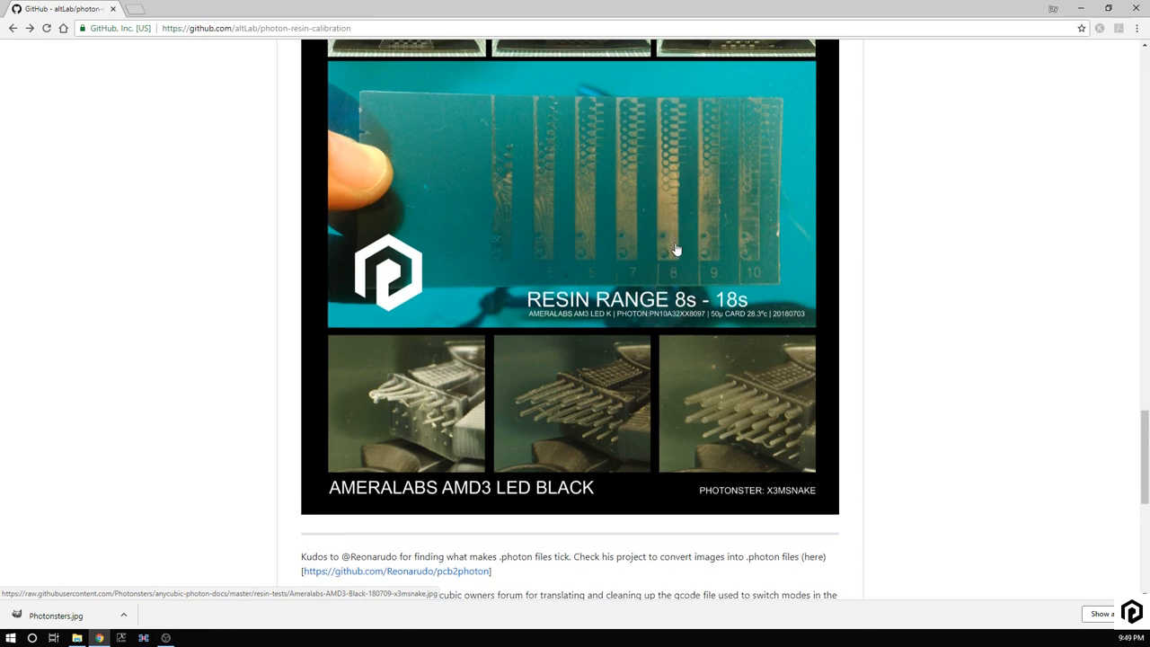
{"action": "scroll", "coordinate": [676, 250], "scroll_direction": "down", "scroll_amount": 1}
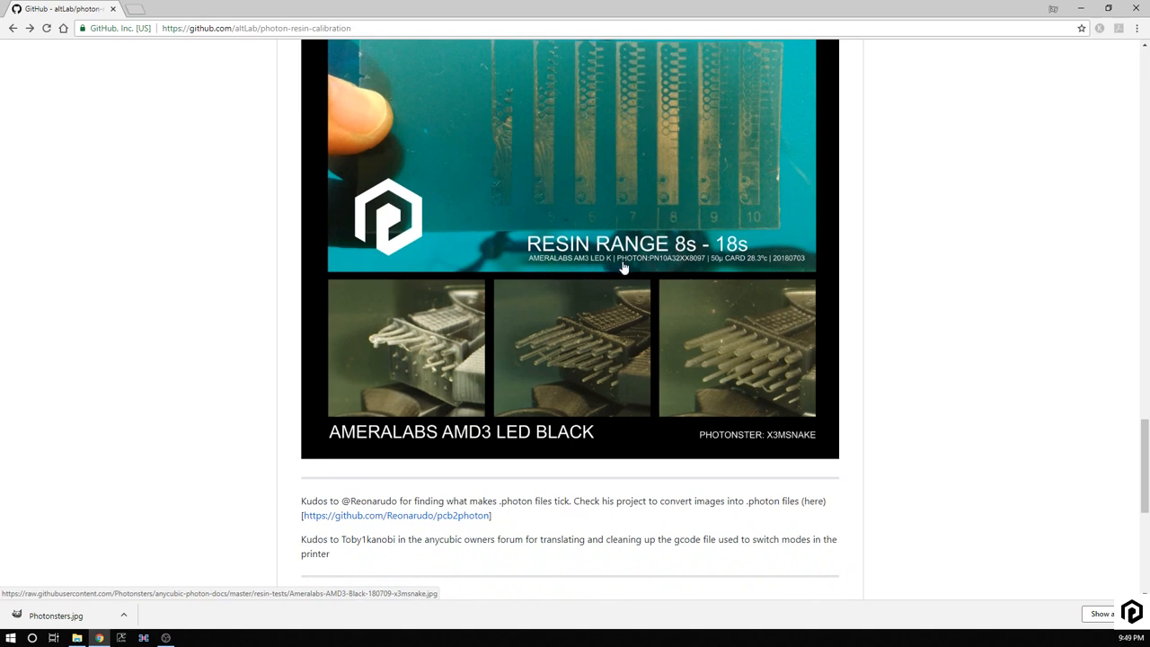
{"action": "scroll", "coordinate": [628, 267], "scroll_direction": "down", "scroll_amount": 1}
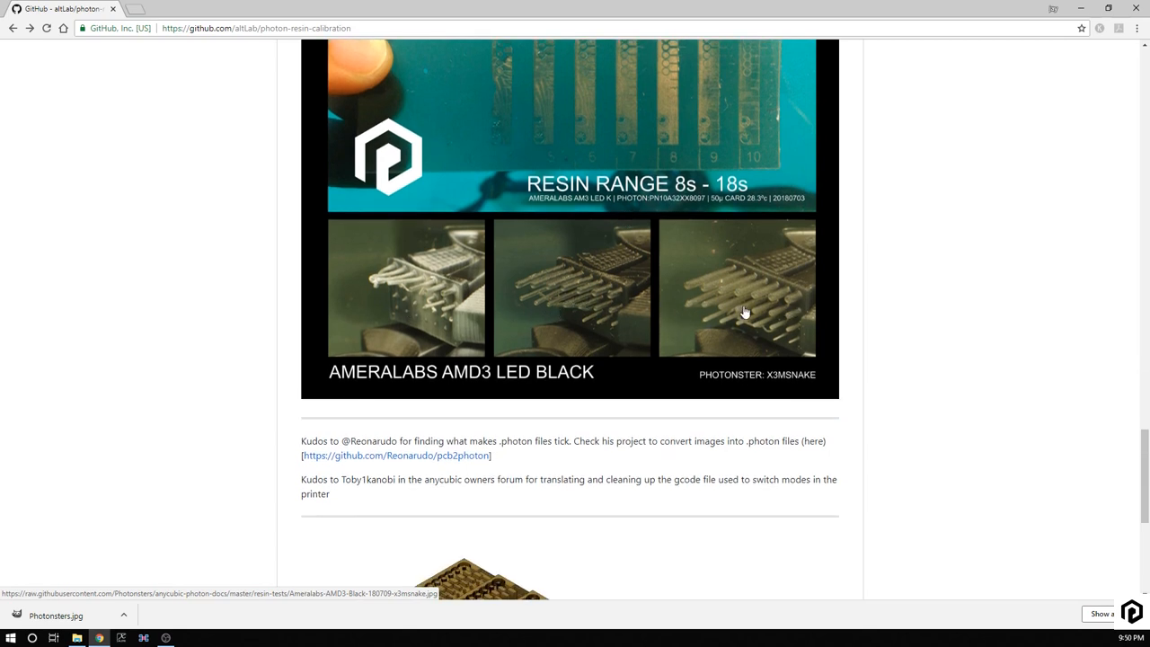
{"action": "scroll", "coordinate": [742, 312], "scroll_direction": "down", "scroll_amount": 1}
{"action": "scroll", "coordinate": [683, 312], "scroll_direction": "down", "scroll_amount": 3}
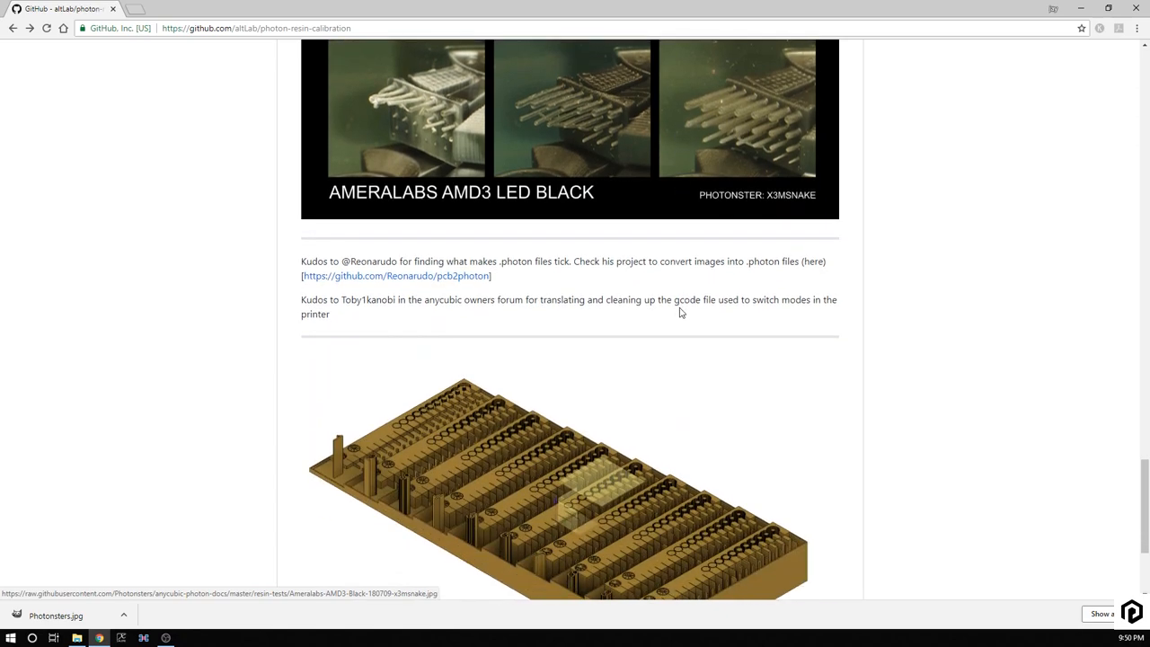
{"action": "scroll", "coordinate": [679, 312], "scroll_direction": "down", "scroll_amount": 3}
{"action": "scroll", "coordinate": [676, 312], "scroll_direction": "up", "scroll_amount": 6}
{"action": "scroll", "coordinate": [676, 312], "scroll_direction": "up", "scroll_amount": 5}
{"action": "scroll", "coordinate": [676, 312], "scroll_direction": "up", "scroll_amount": 5}
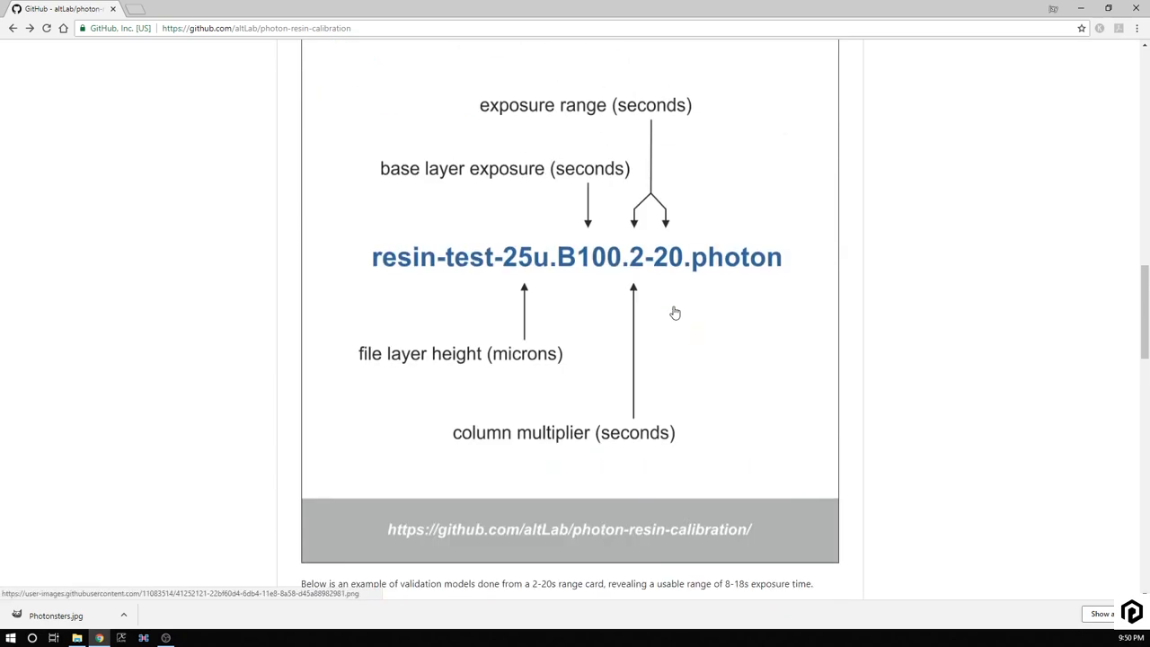
{"action": "scroll", "coordinate": [676, 312], "scroll_direction": "up", "scroll_amount": 4}
{"action": "scroll", "coordinate": [675, 312], "scroll_direction": "up", "scroll_amount": 4}
{"action": "scroll", "coordinate": [676, 311], "scroll_direction": "up", "scroll_amount": 5}
{"action": "scroll", "coordinate": [675, 312], "scroll_direction": "up", "scroll_amount": 5}
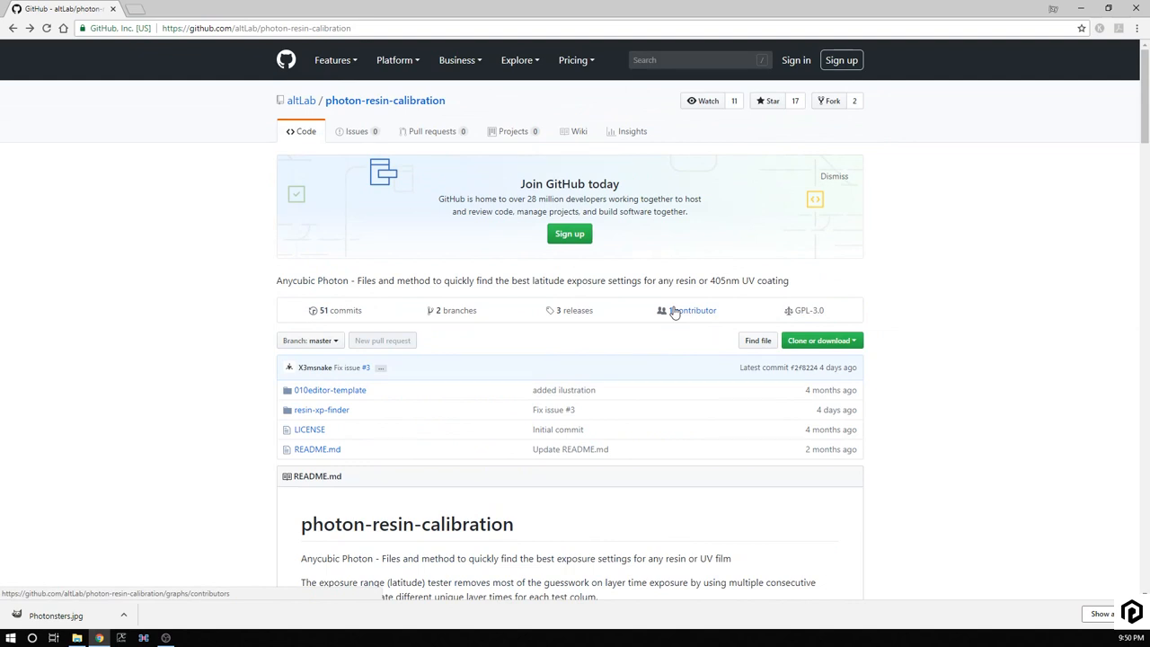
- Download photon-resin-calibration as a ZIP via Clone or download, then restore the browser window down
{"action": "left_click", "coordinate": [814, 345]}
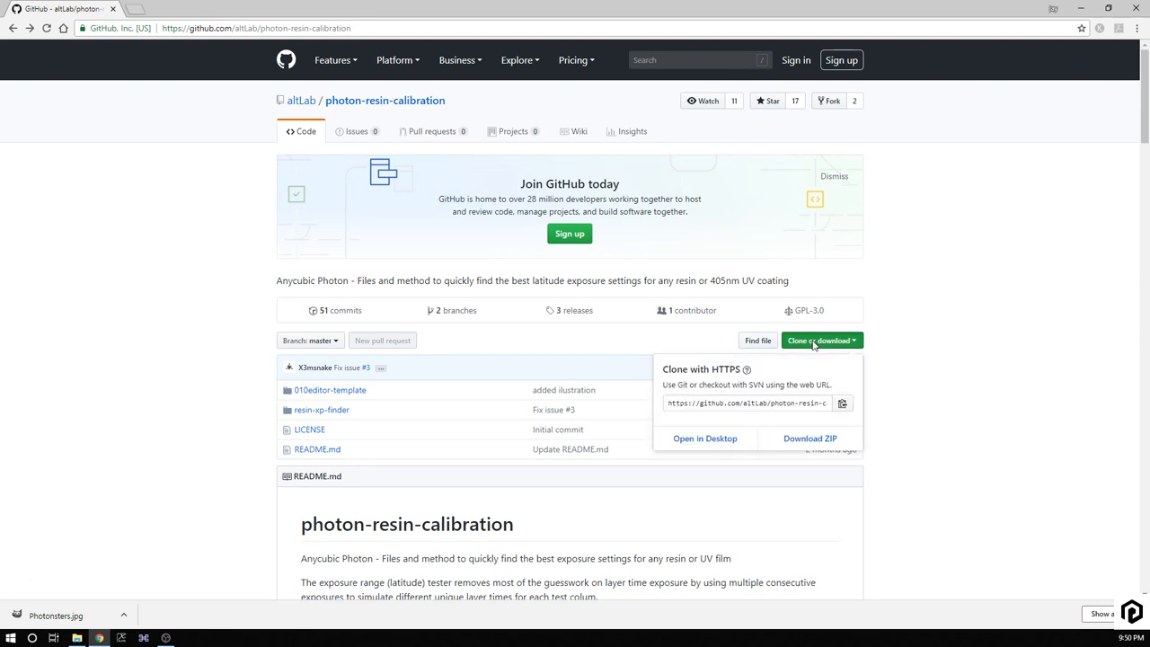
{"action": "left_click", "coordinate": [798, 442]}
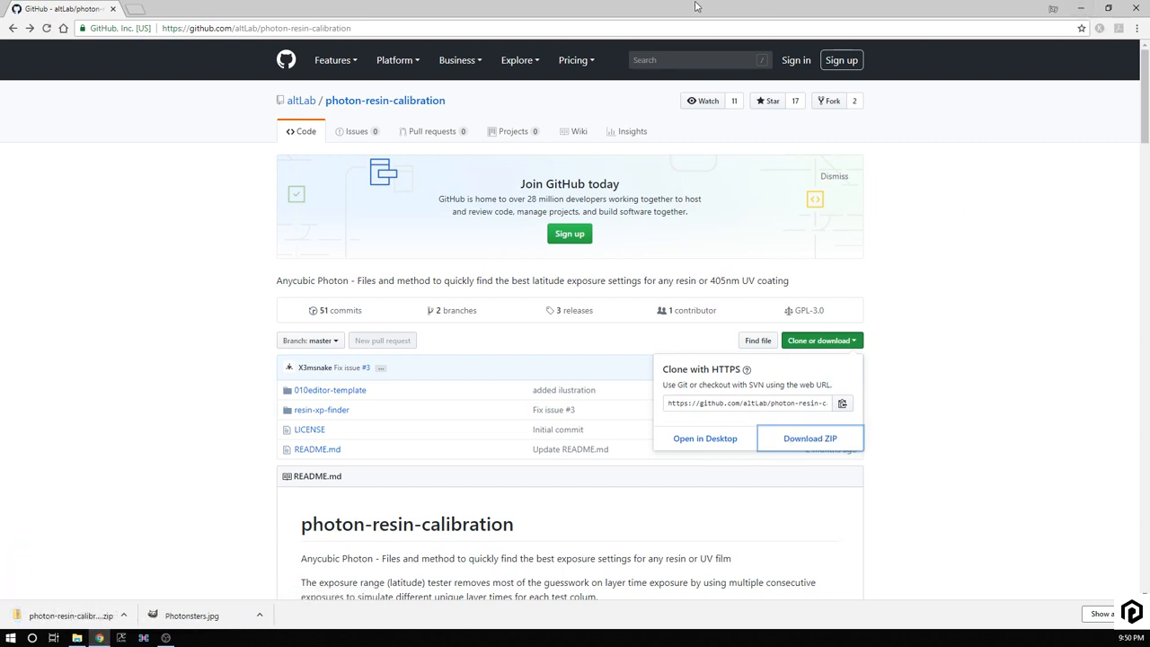
{"action": "left_click", "coordinate": [1108, 9]}
- Put the ZIP on the desktop and browse into photon-resin-calibration-master, resin-xp-finder and Instructions.txt
{"action": "left_click_drag", "start_coordinate": [310, 477], "coordinate": [74, 81]}
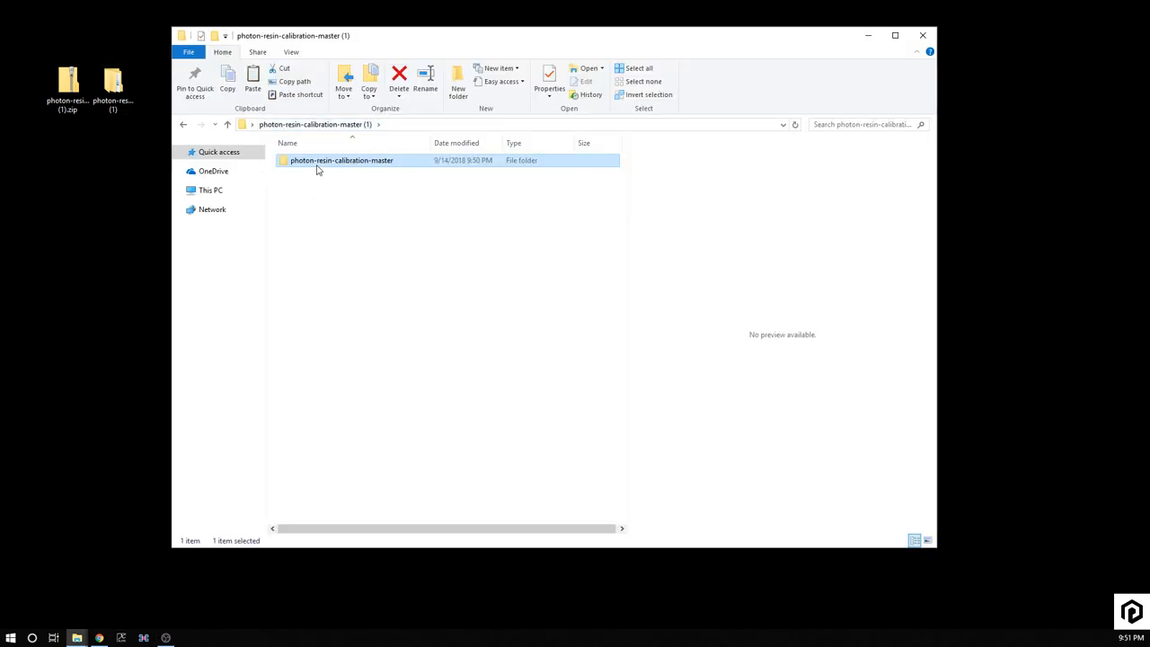
{"action": "double_click", "coordinate": [366, 167]}
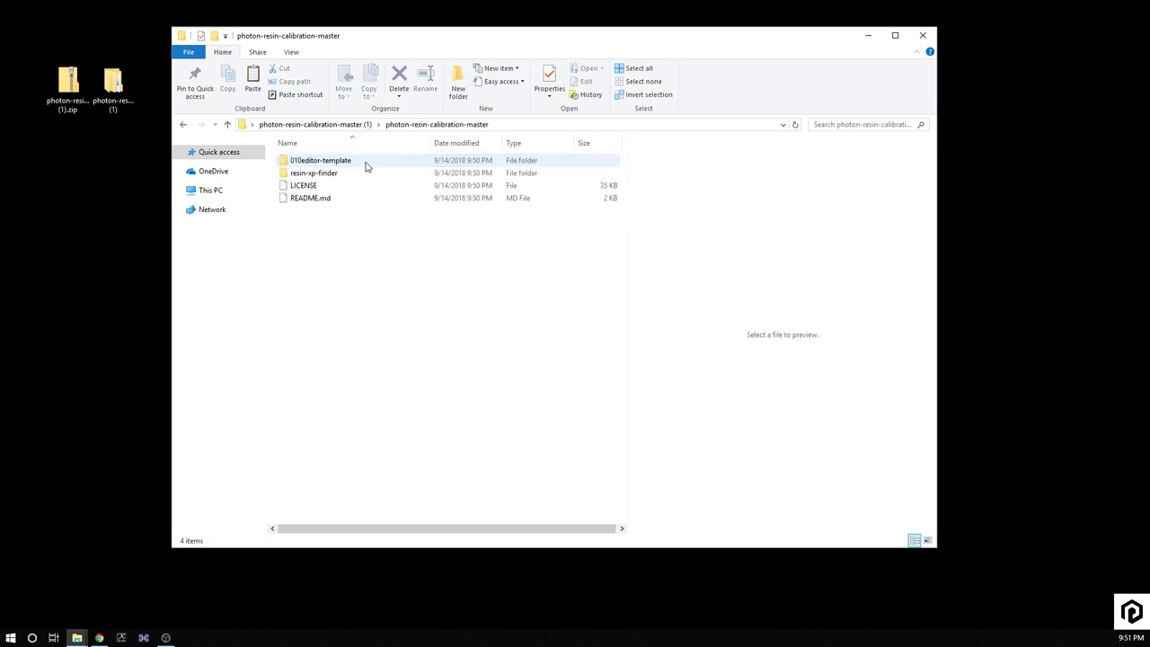
{"action": "double_click", "coordinate": [321, 174]}
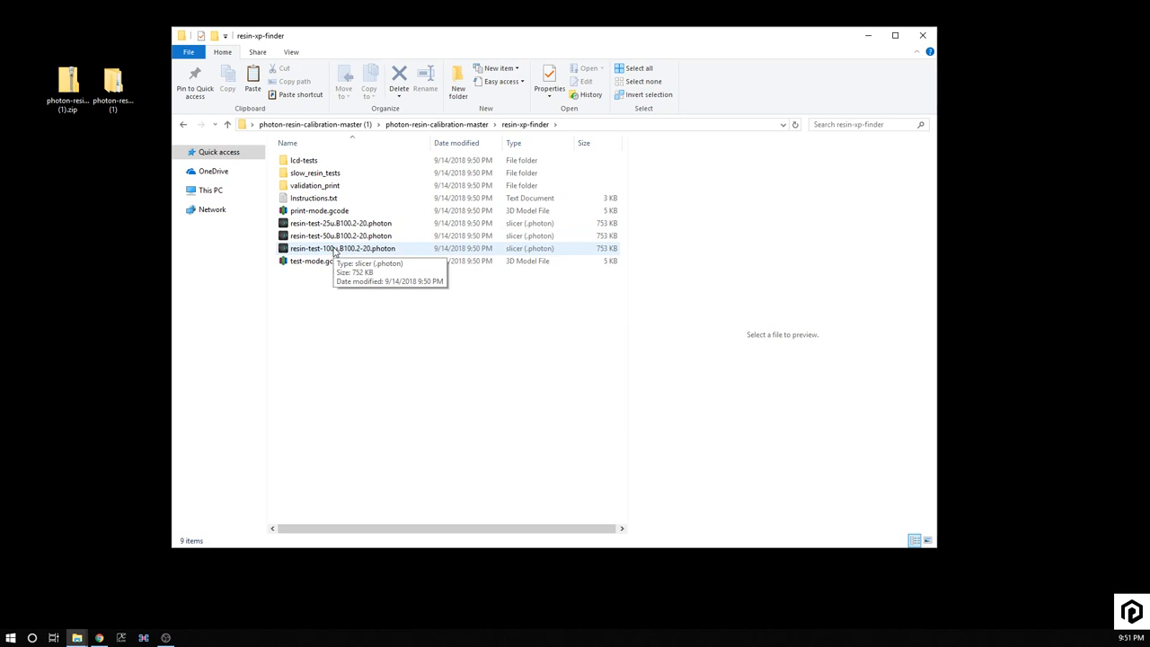
{"action": "double_click", "coordinate": [313, 198]}
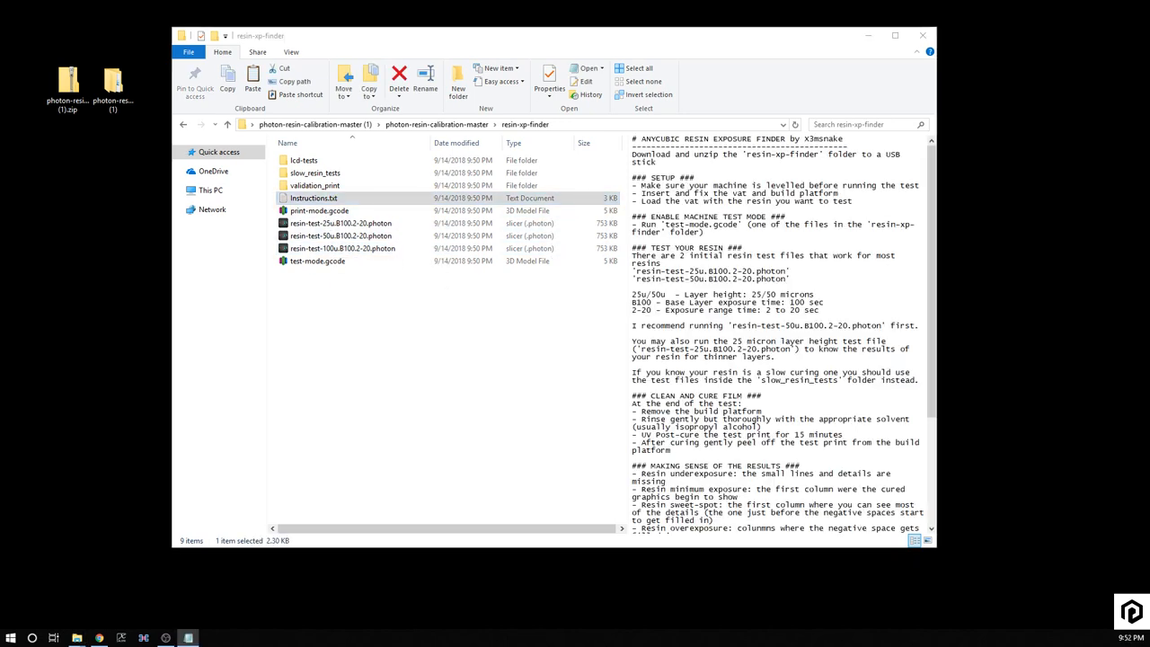
- Close the garbled Notepad view of Instructions.txt and reopen it with Edit with Notepad++
{"action": "left_click_drag", "start_coordinate": [682, 112], "coordinate": [539, 104]}
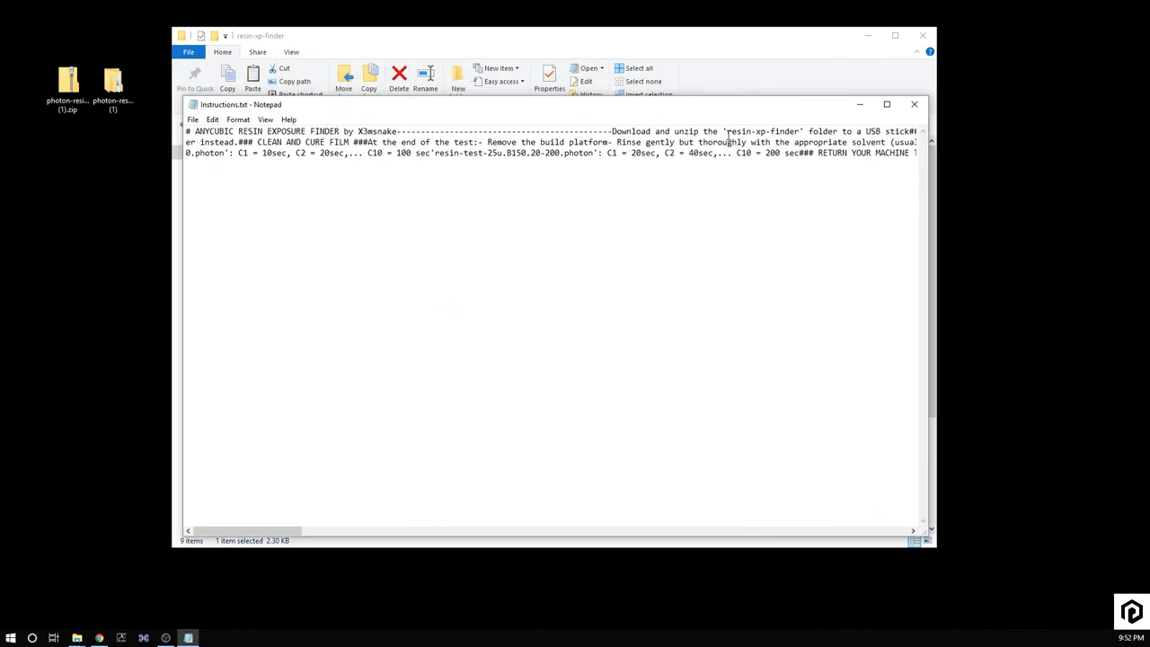
{"action": "left_click", "coordinate": [914, 104]}
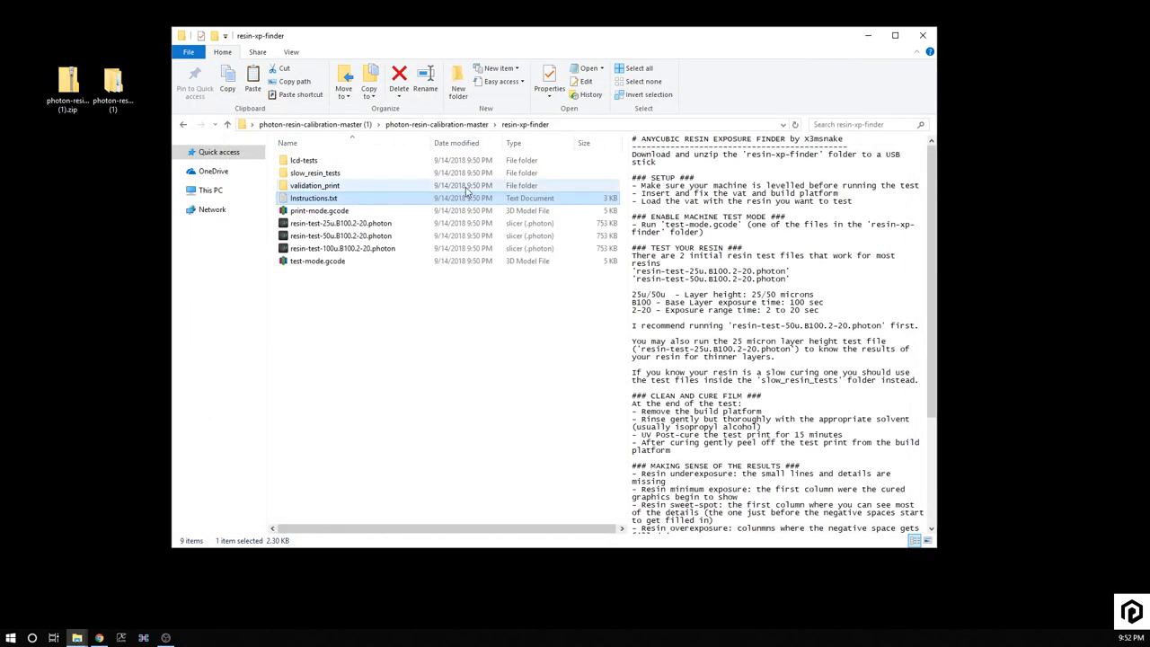
{"action": "right_click", "coordinate": [397, 201]}
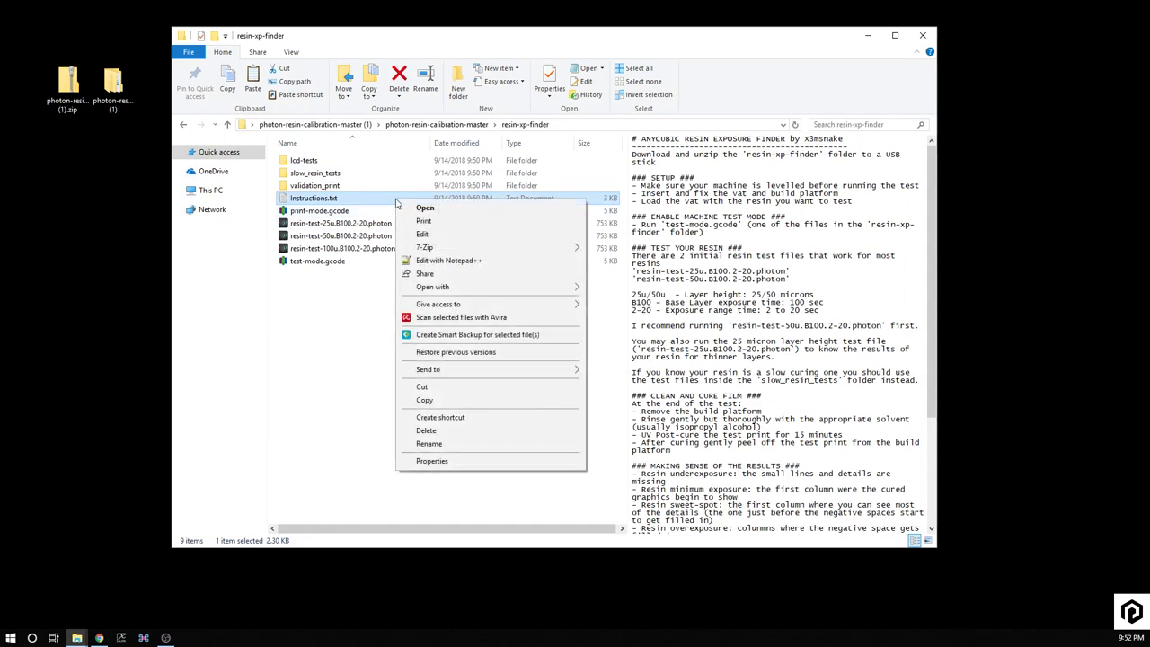
{"action": "left_click", "coordinate": [467, 260]}
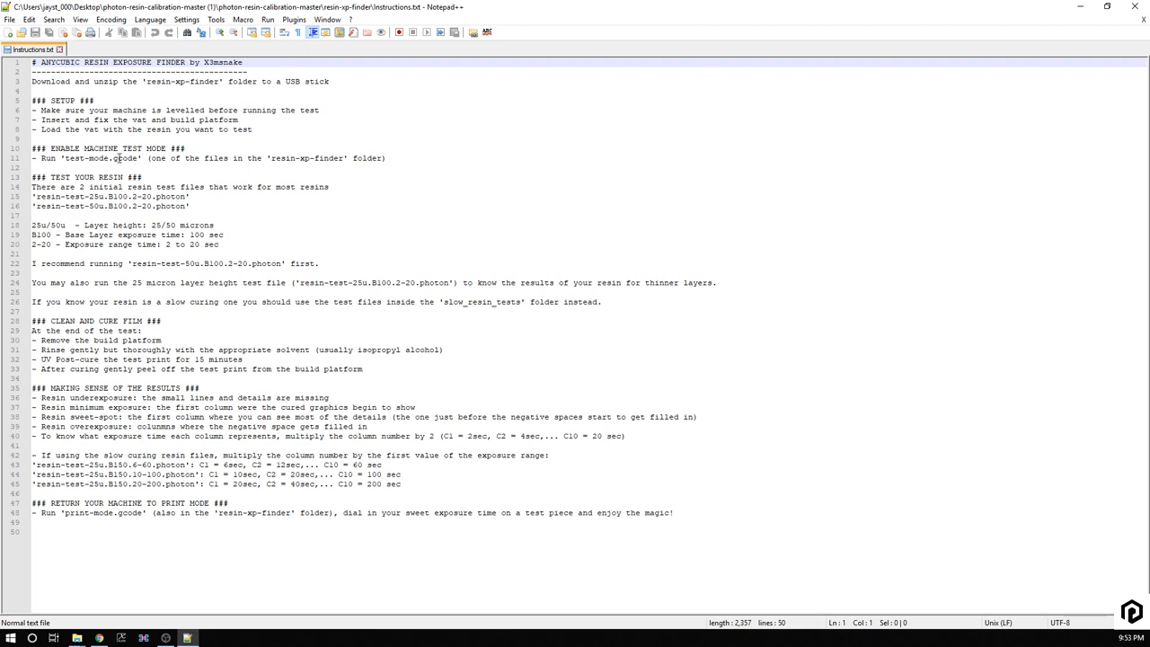
- Restore Notepad++ from full screen and resize it into a tall panel on the right beside the file list
{"action": "double_click", "coordinate": [548, 7]}
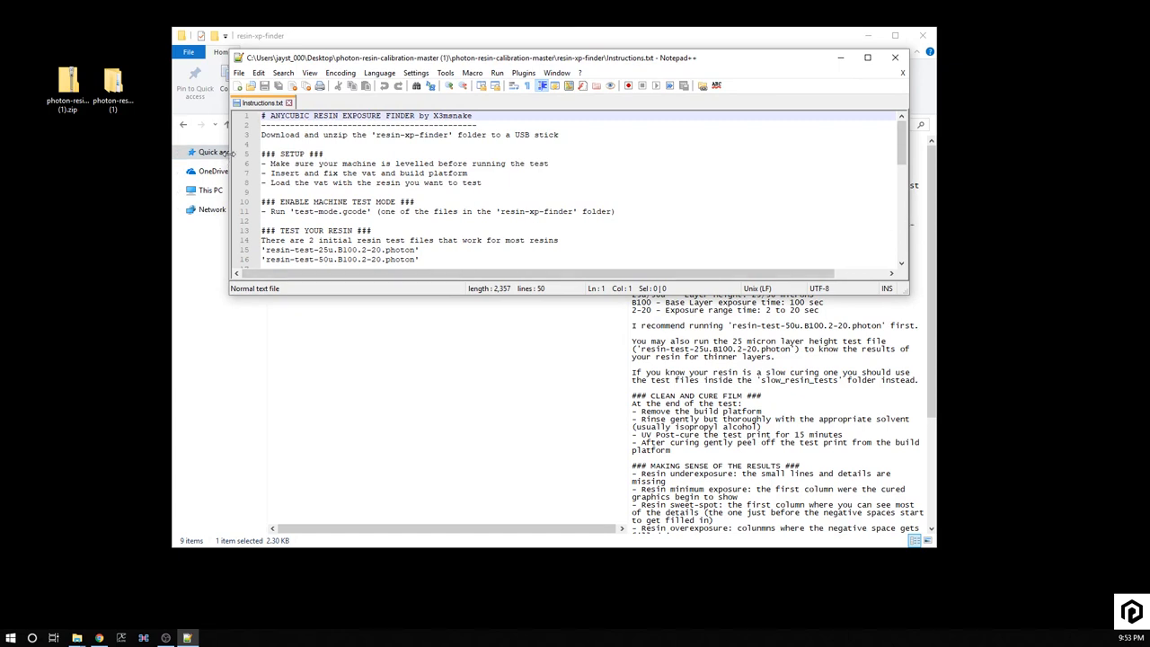
{"action": "left_click_drag", "start_coordinate": [228, 162], "coordinate": [647, 148]}
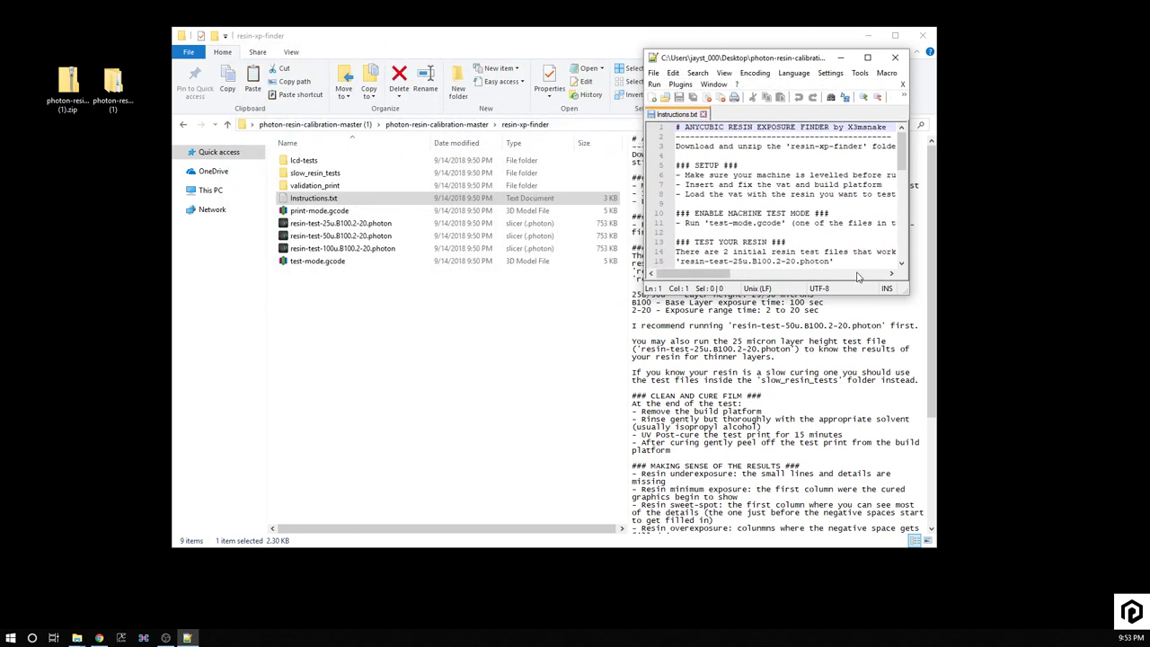
{"action": "left_click_drag", "start_coordinate": [837, 293], "coordinate": [813, 550]}
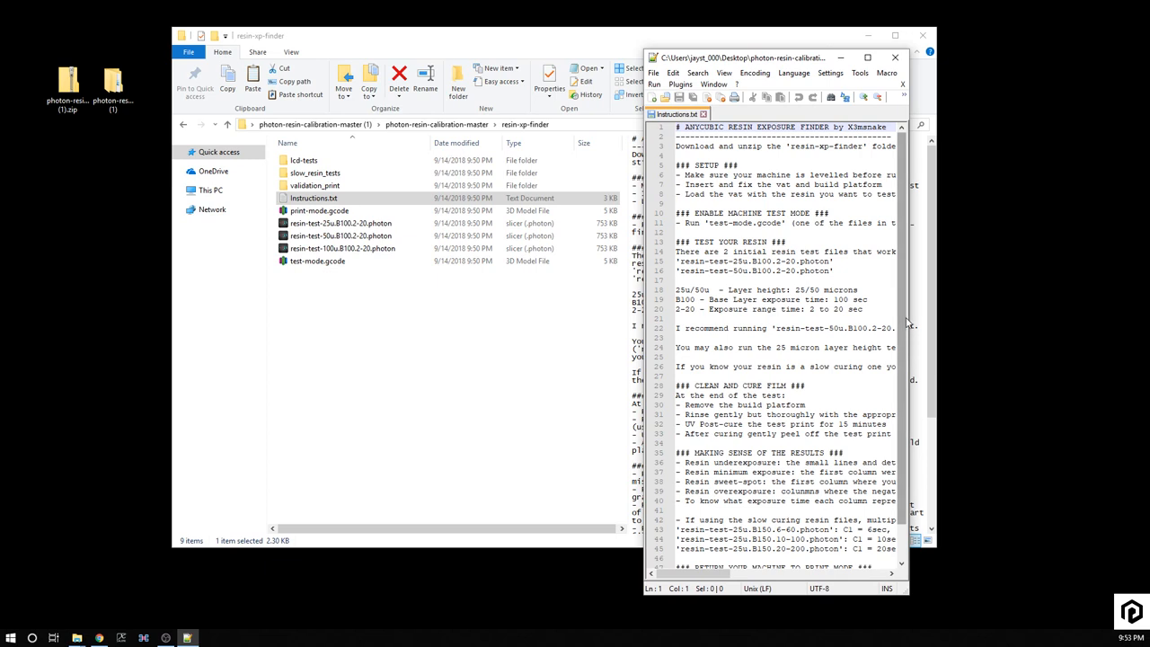
{"action": "left_click_drag", "start_coordinate": [909, 323], "coordinate": [1149, 321]}
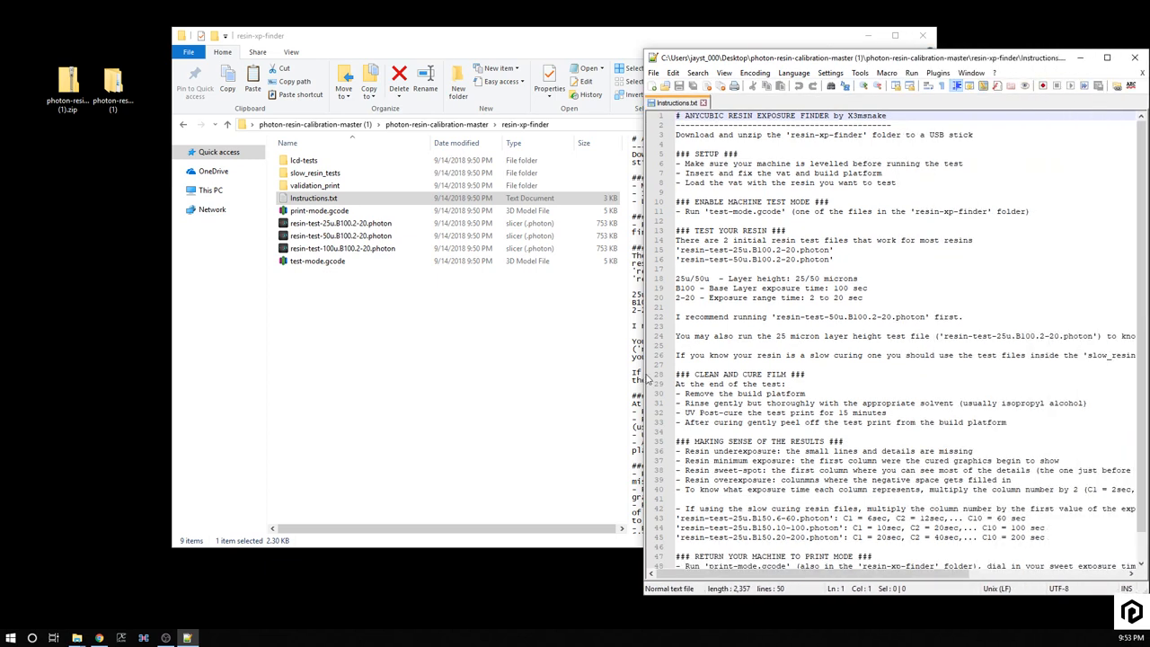
{"action": "left_click_drag", "start_coordinate": [643, 378], "coordinate": [616, 378]}
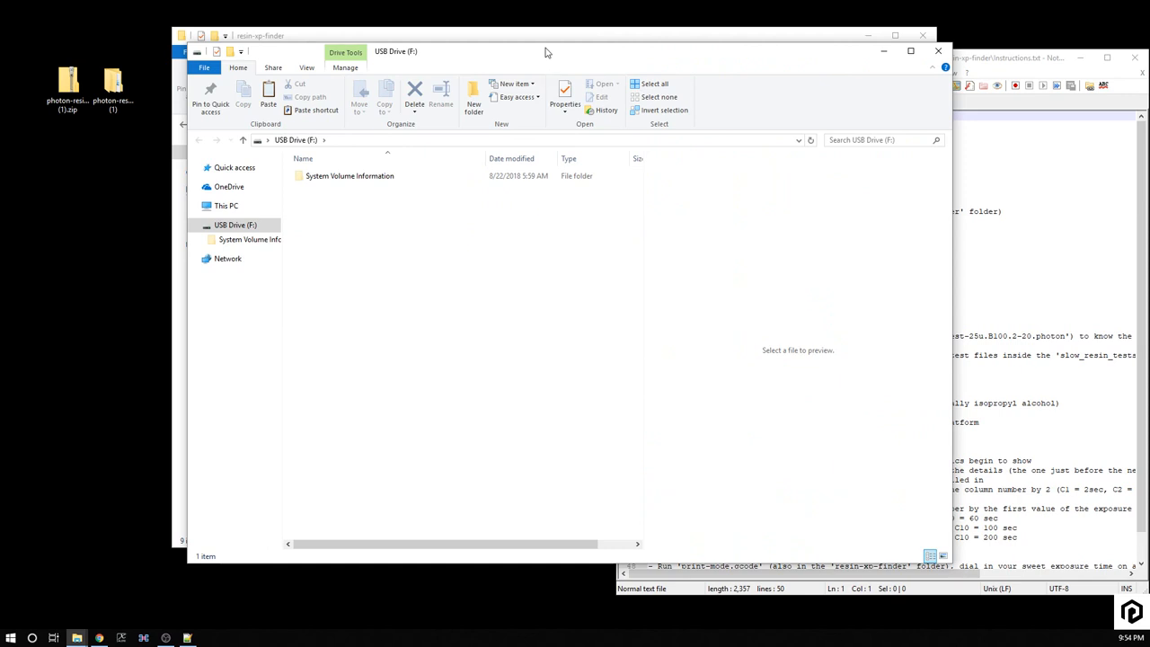
- Select all nine resin-xp-finder items and paste them into the USB Drive (F:) window
{"action": "left_click_drag", "start_coordinate": [546, 51], "coordinate": [430, 329]}
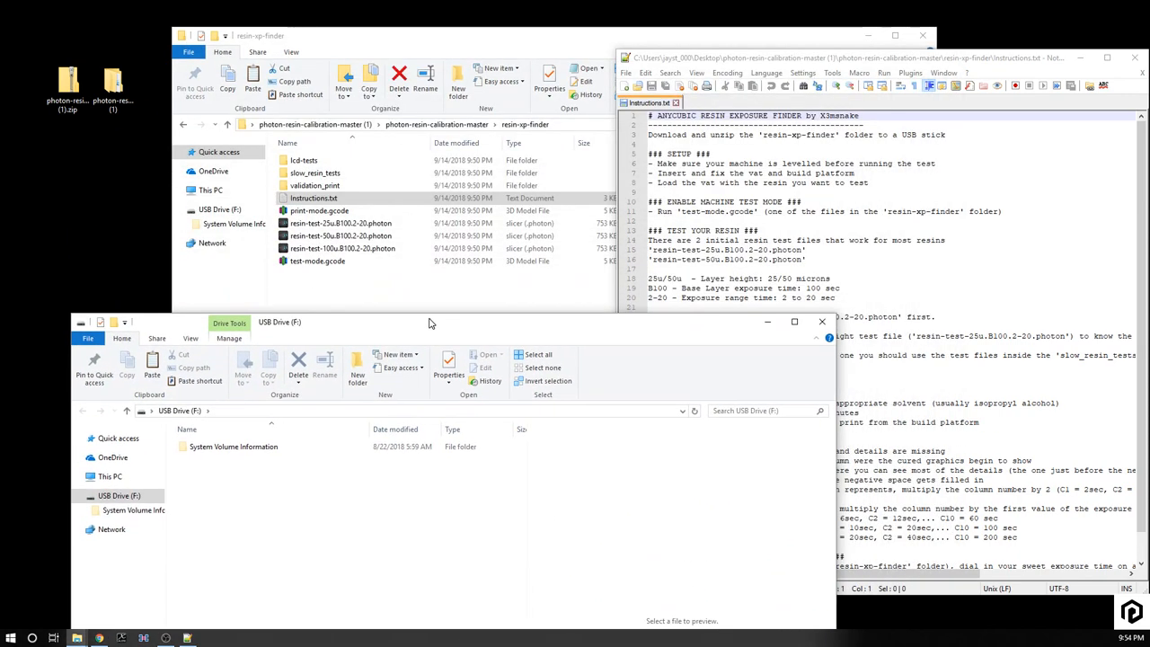
{"action": "left_click", "coordinate": [305, 161]}
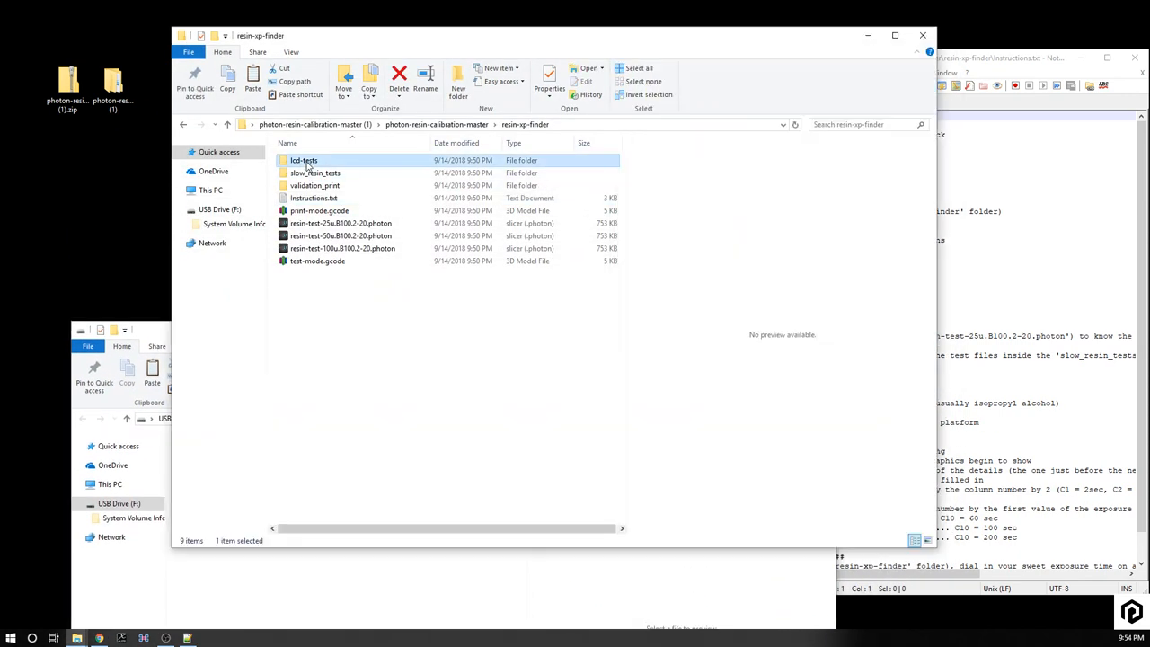
{"action": "left_click", "coordinate": [315, 261], "text": "shift"}
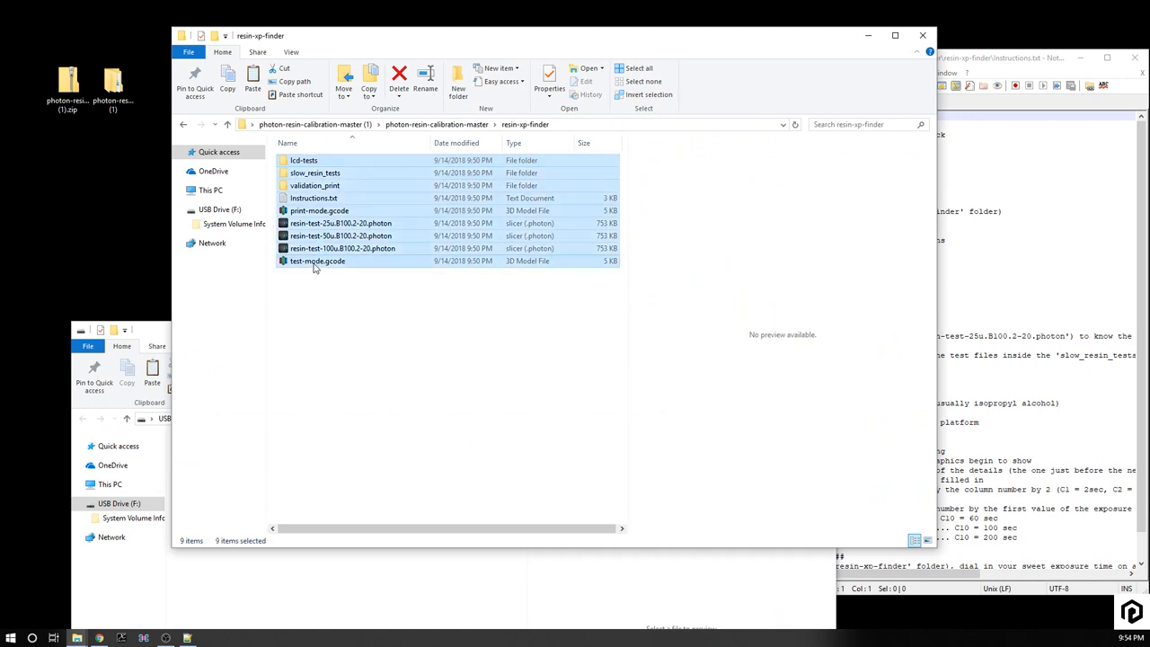
{"action": "left_click", "coordinate": [351, 580]}
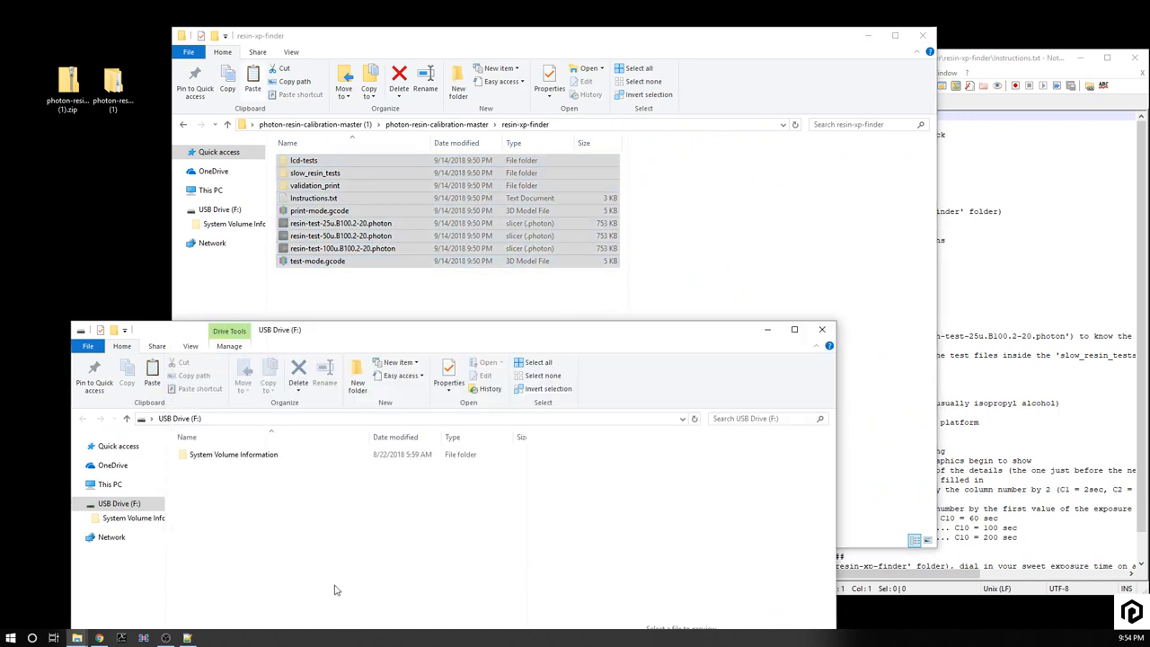
{"action": "left_click_drag", "start_coordinate": [325, 332], "coordinate": [304, 138]}
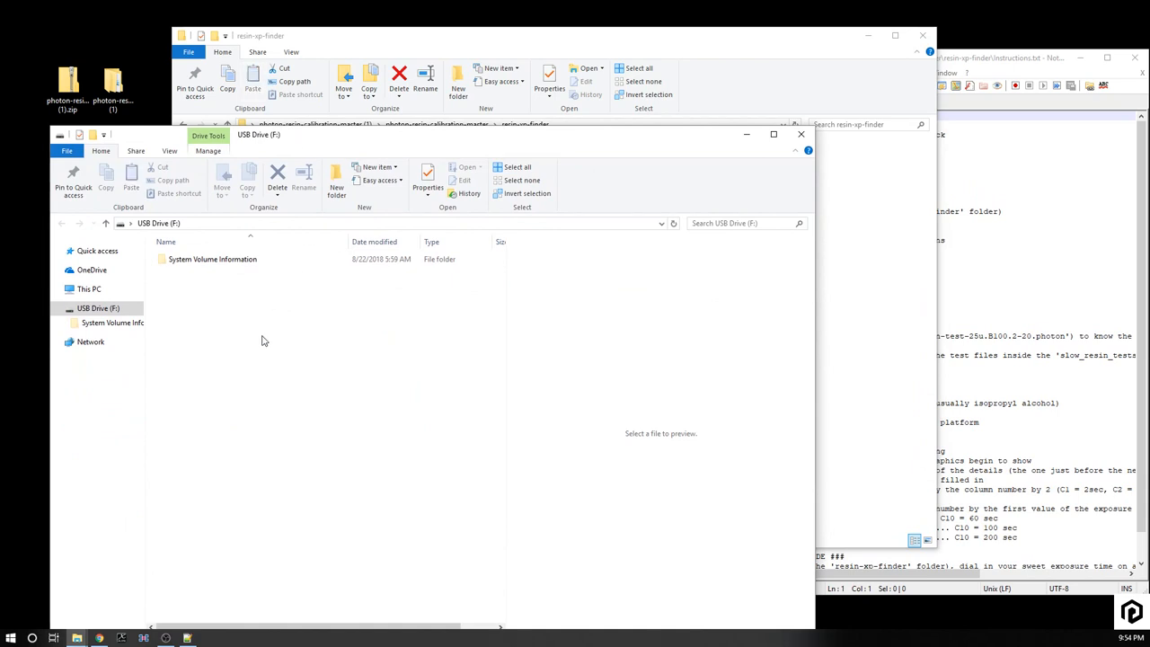
{"action": "key", "text": "ctrl+v"}
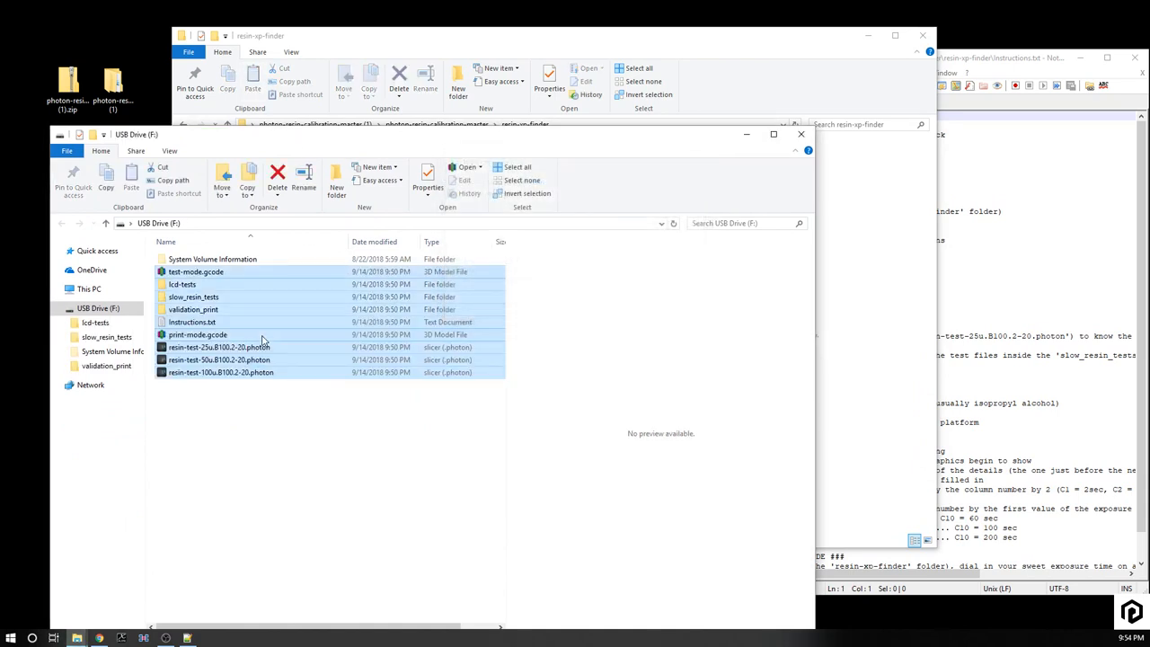
- Check the lcd-tests, slow_resin_tests and validation_print folders on the USB drive, returning to its root each time
{"action": "double_click", "coordinate": [209, 284]}
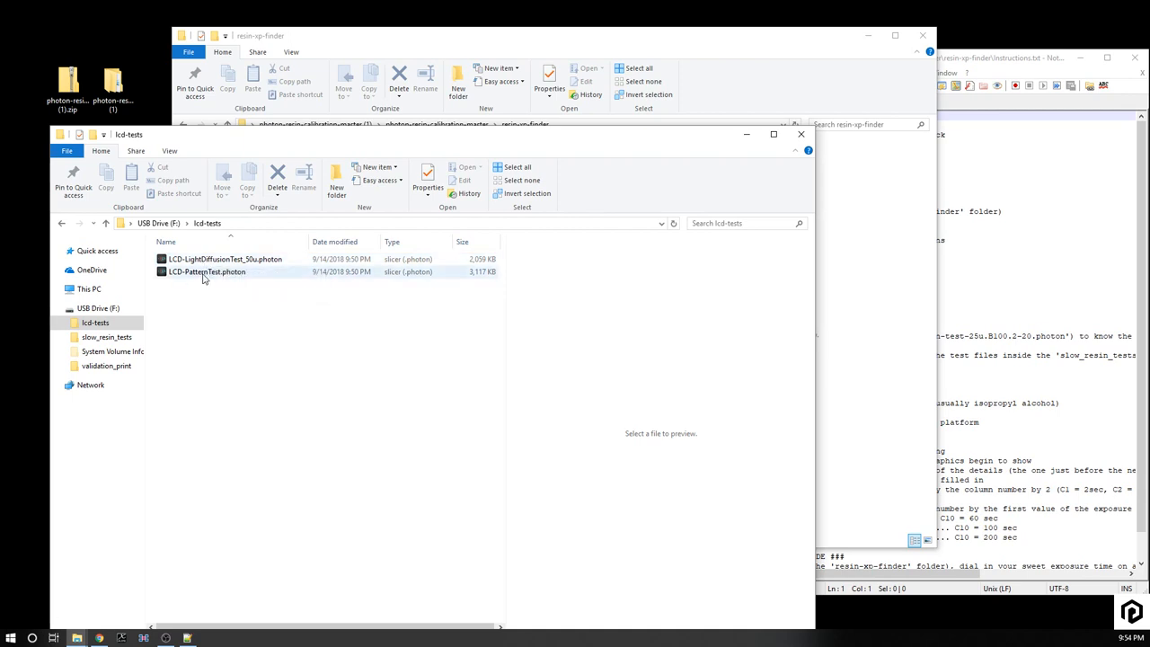
{"action": "left_click", "coordinate": [157, 223]}
{"action": "double_click", "coordinate": [189, 271]}
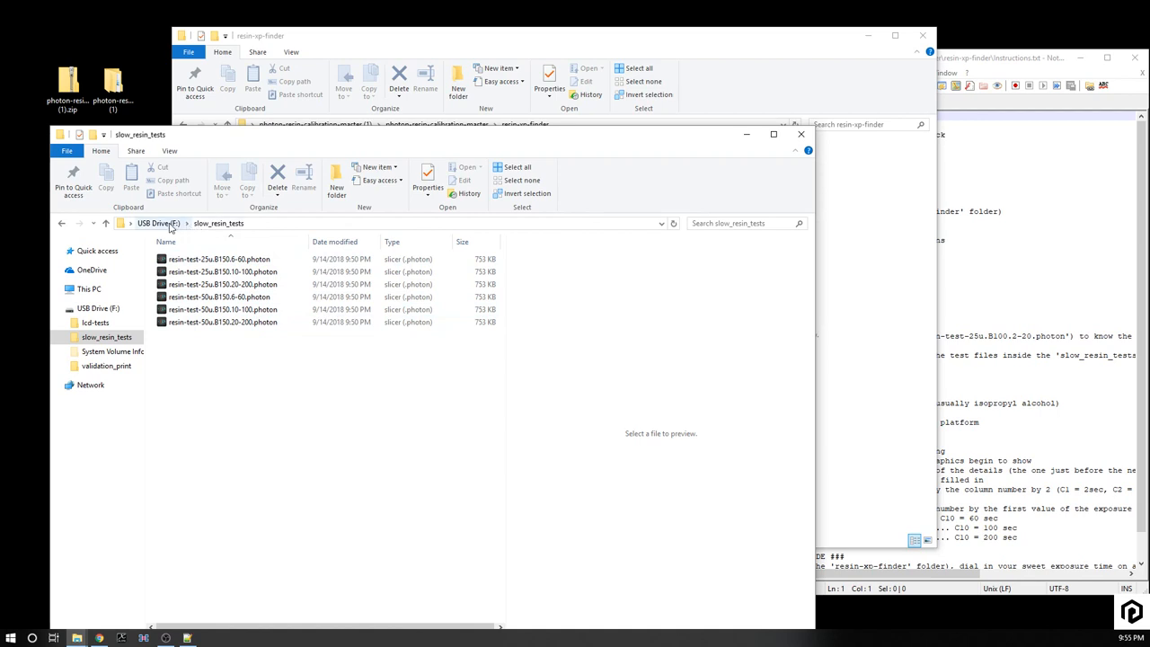
{"action": "left_click", "coordinate": [160, 223]}
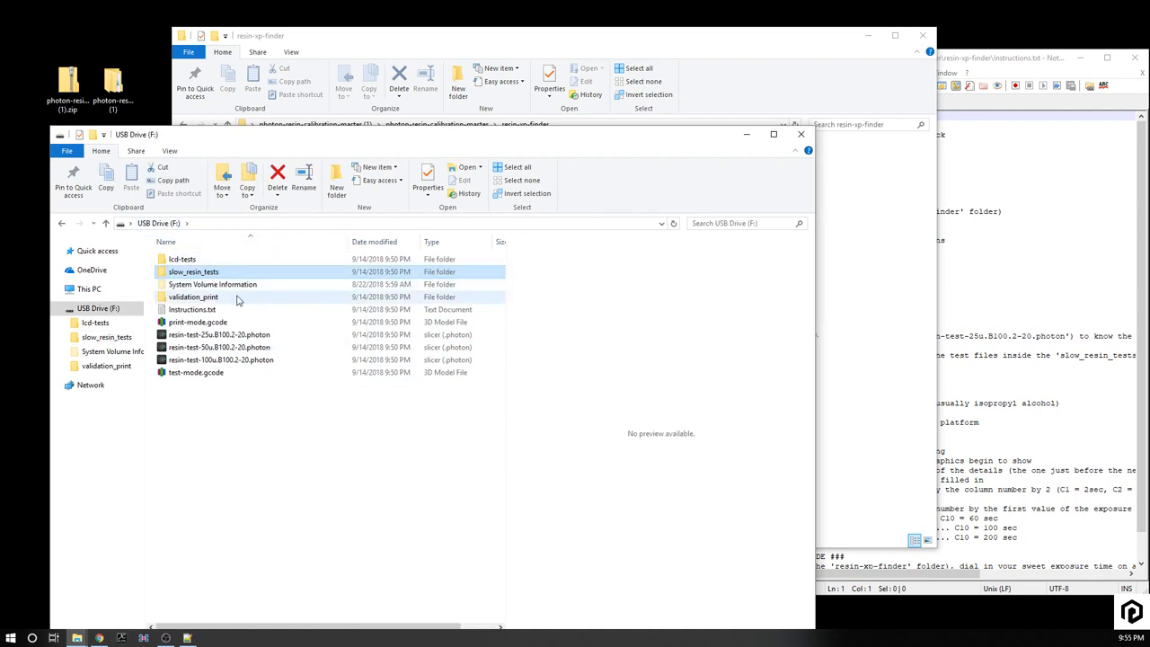
{"action": "double_click", "coordinate": [237, 298]}
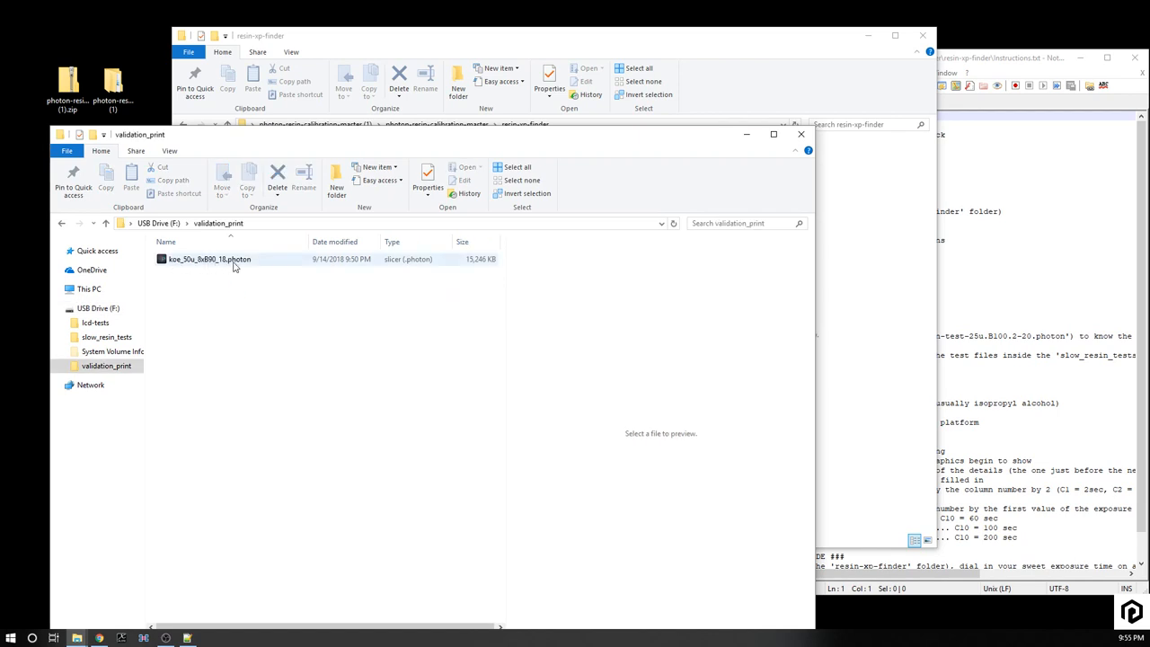
{"action": "left_click", "coordinate": [160, 223]}
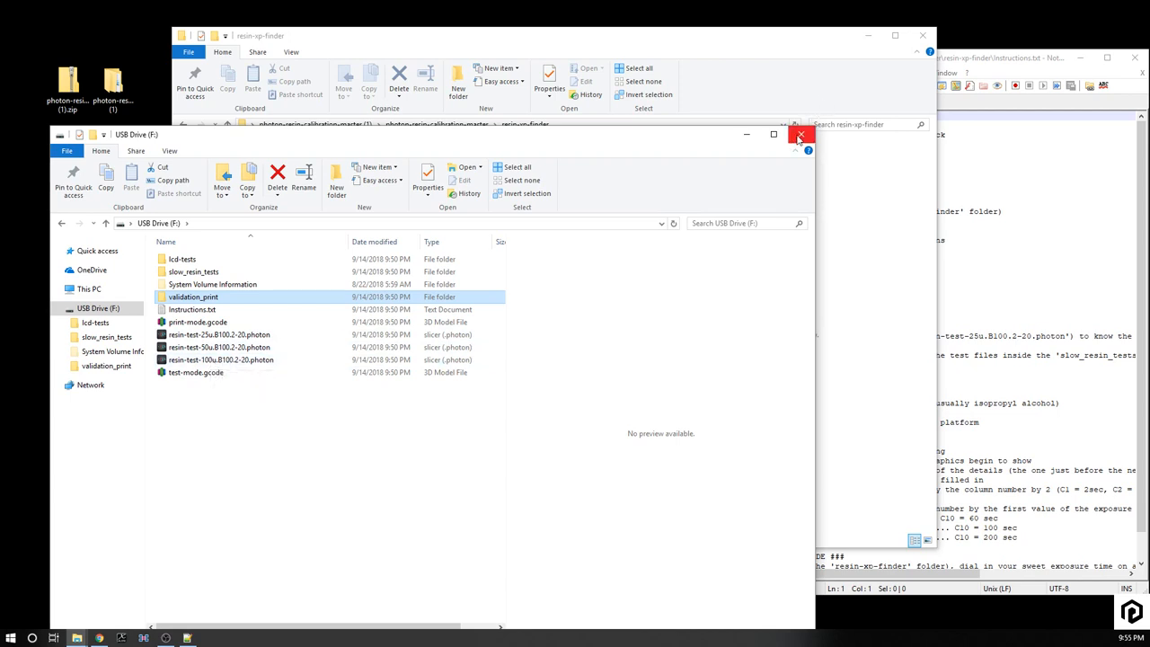
- Eject USB Drive (F:) from its right-click menu
{"action": "right_click", "coordinate": [97, 311]}
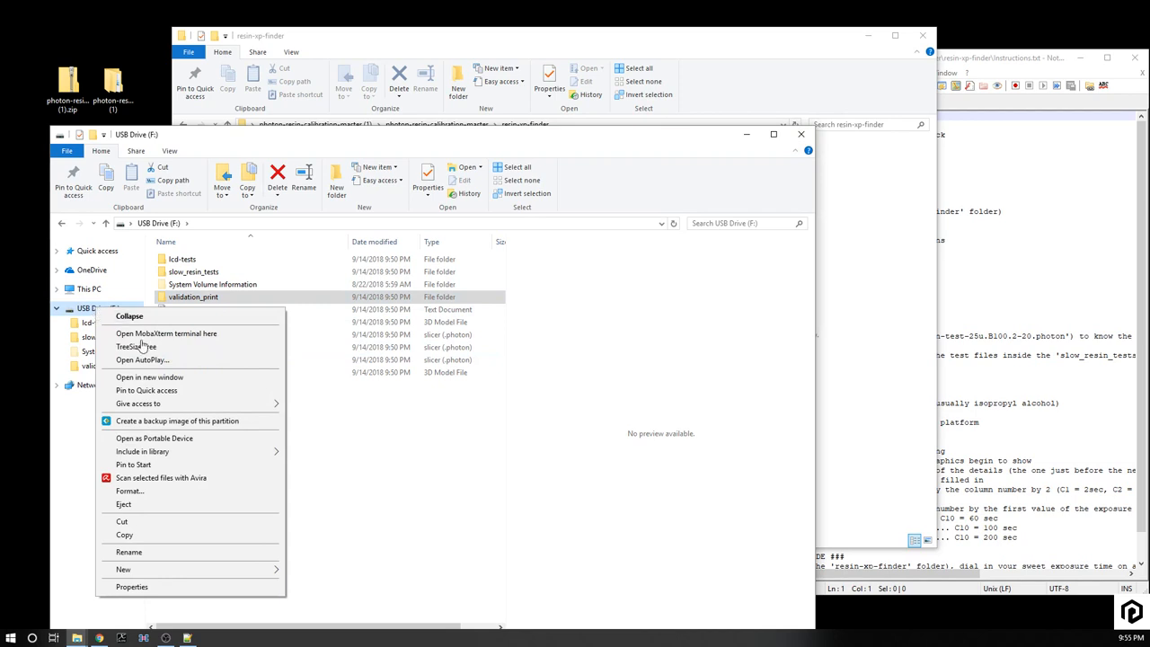
{"action": "left_click", "coordinate": [185, 506]}
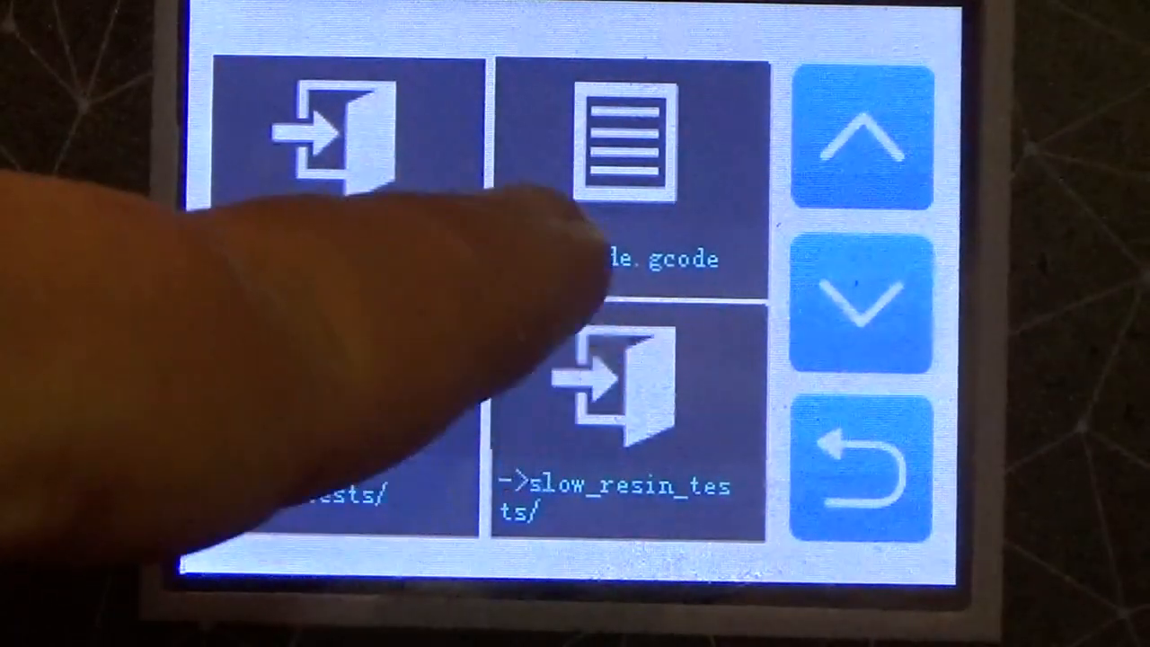
- Run test-mode.gcode on the printer and confirm the Printing done dialog with Yes
{"action": "left_click", "coordinate": [629, 171]}
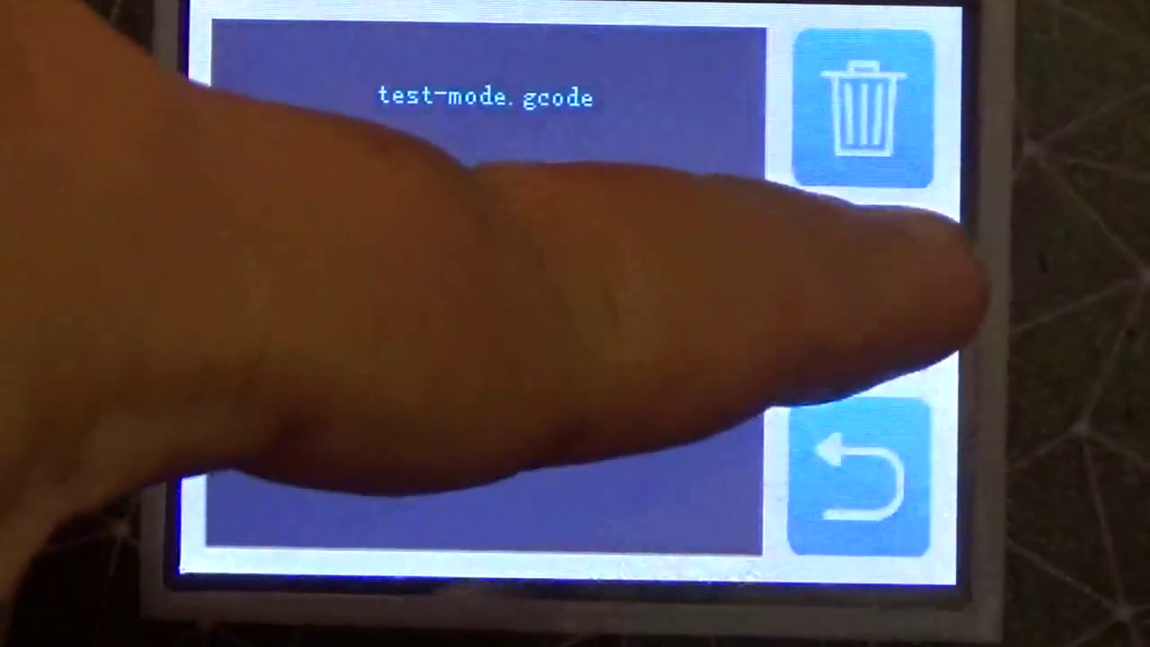
{"action": "left_click", "coordinate": [863, 292]}
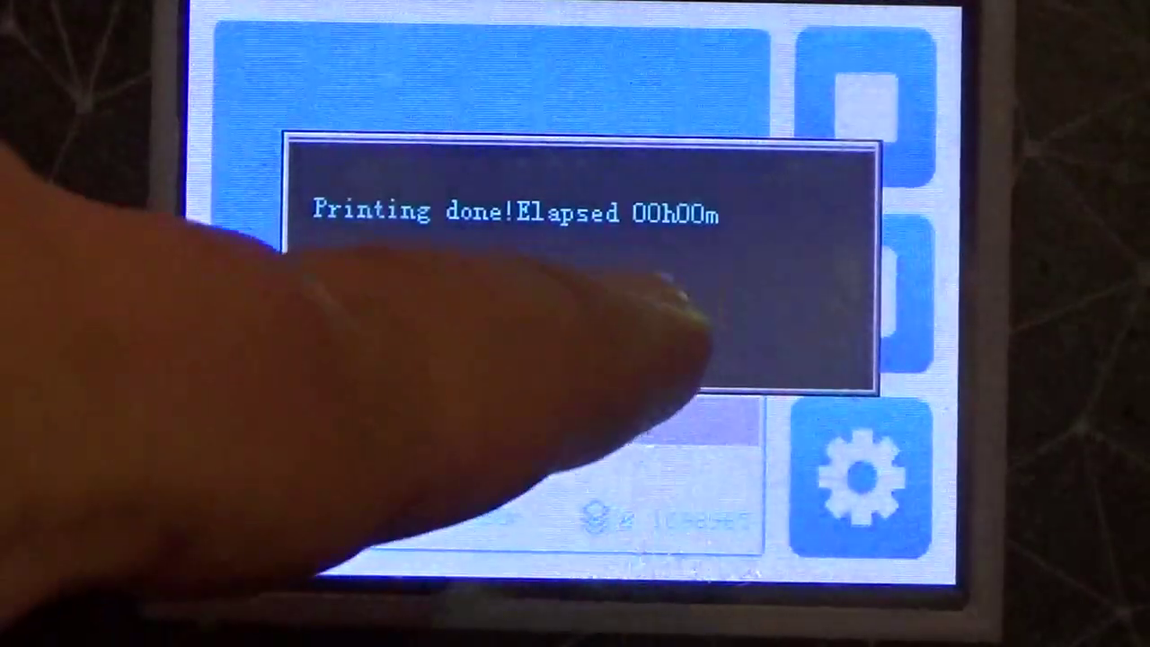
{"action": "left_click", "coordinate": [586, 314]}
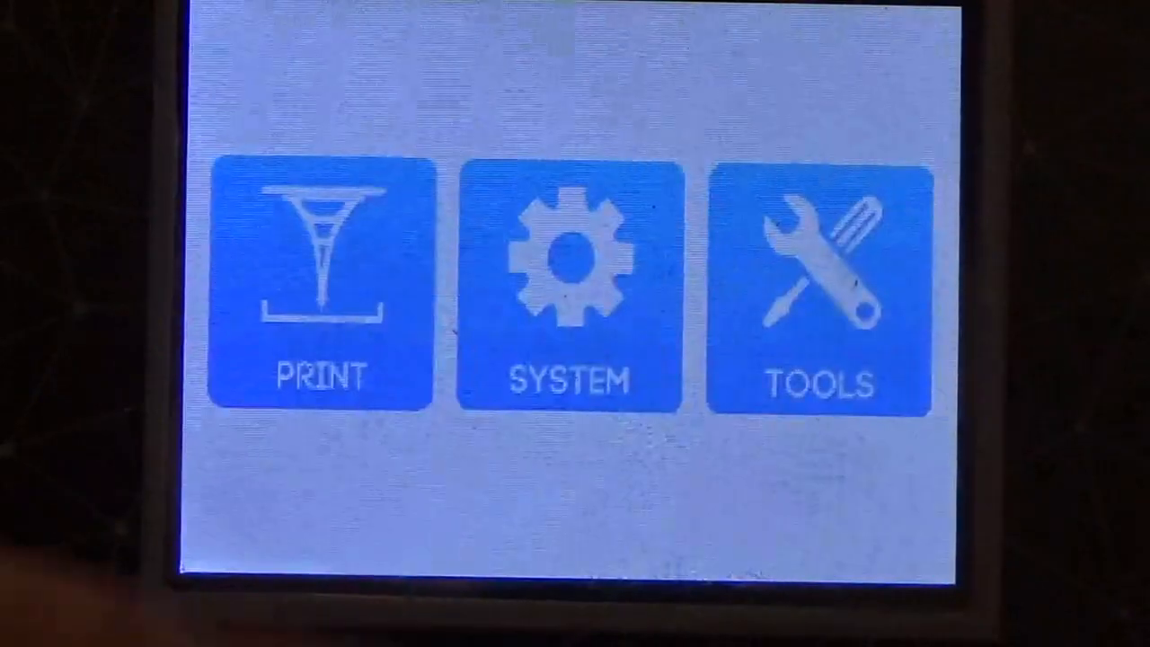
- From PRINT, page down the file list and select resin-test-50u.B100.2-20.photon
{"action": "left_click", "coordinate": [324, 288]}
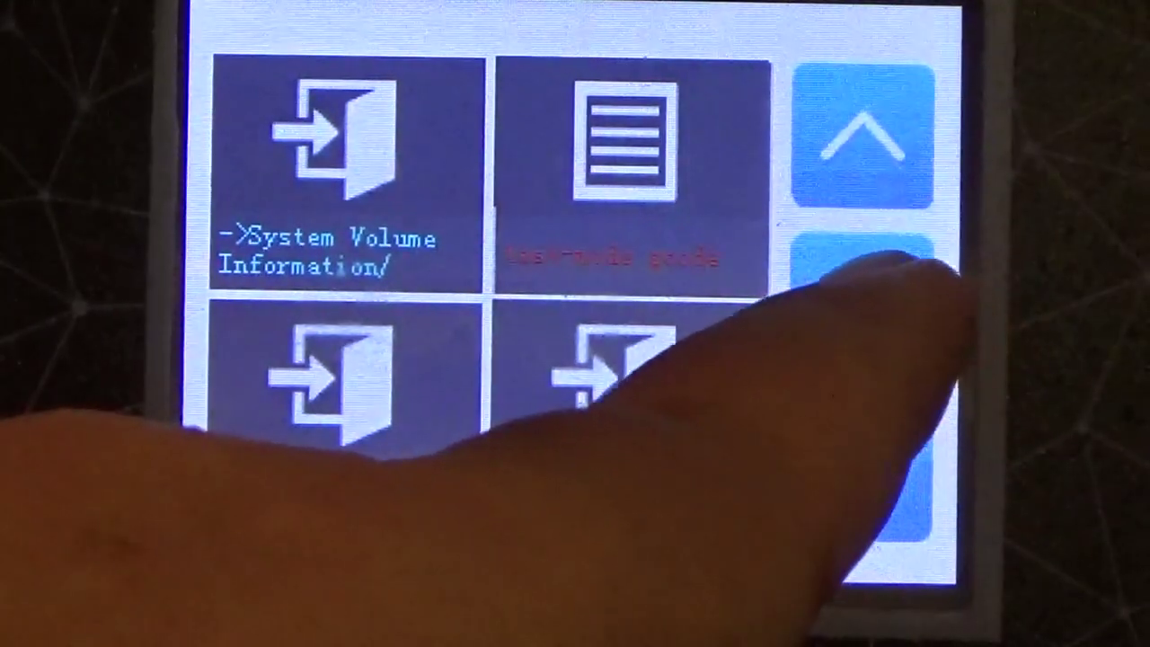
{"action": "left_click", "coordinate": [862, 287]}
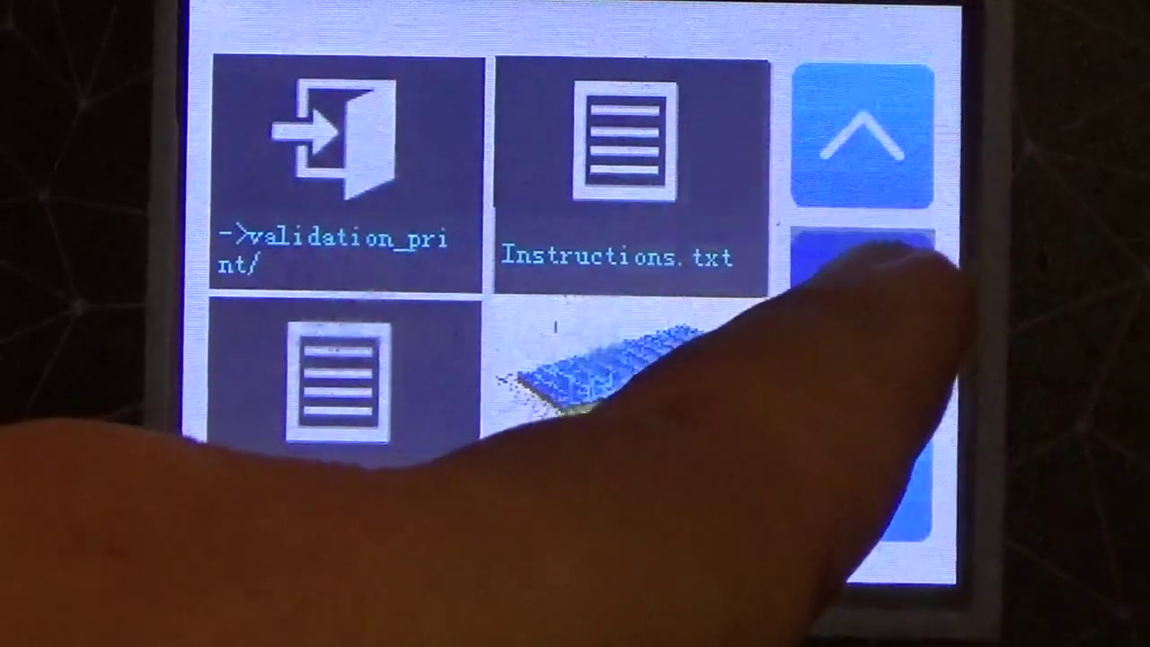
{"action": "left_click", "coordinate": [863, 287]}
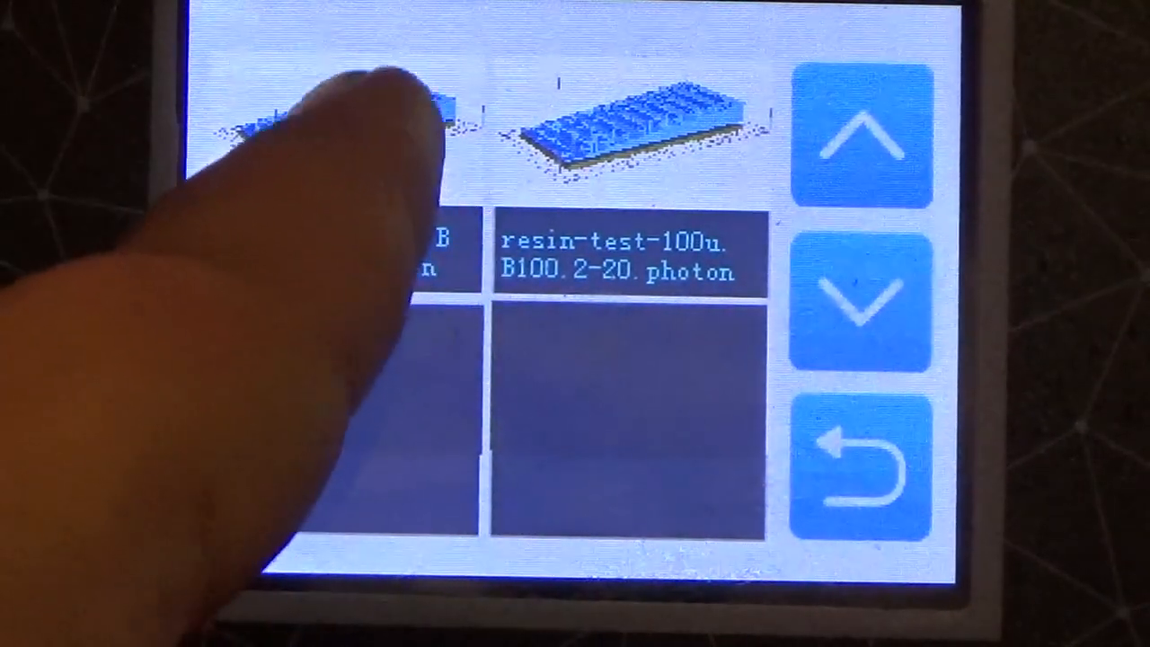
{"action": "left_click", "coordinate": [360, 179]}
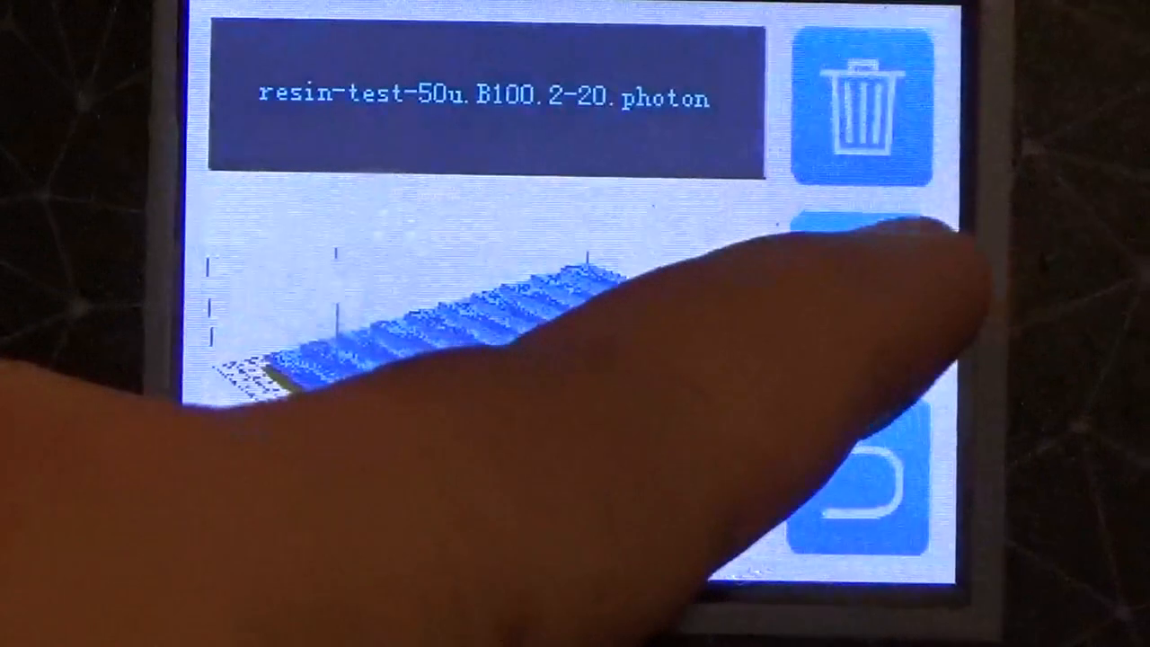